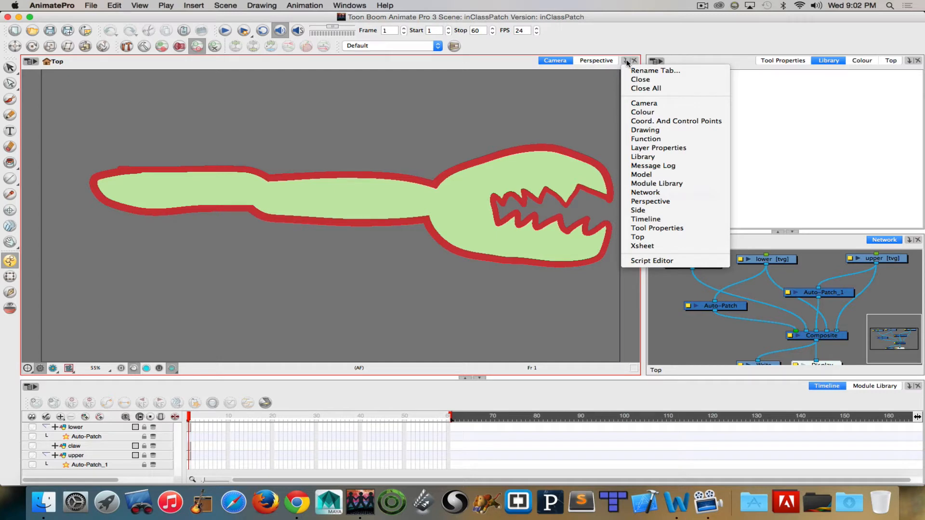
# Add a Network view to the main work area and give the claw, lower and upper drawing modules parent pegs
pyautogui.click(645, 193)
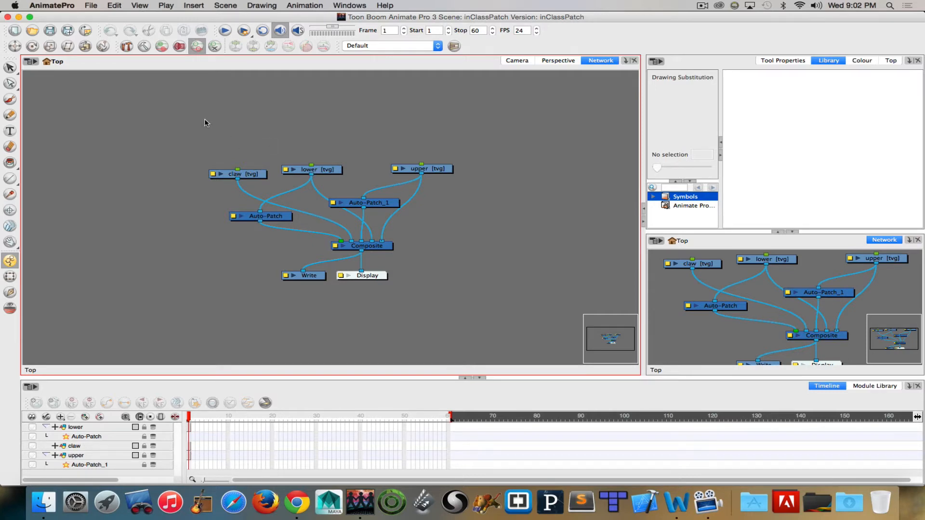
pyautogui.moveTo(204, 120)
pyautogui.mouseDown()
pyautogui.moveTo(415, 157)
pyautogui.moveTo(466, 171)
pyautogui.moveTo(463, 181)
pyautogui.mouseUp()
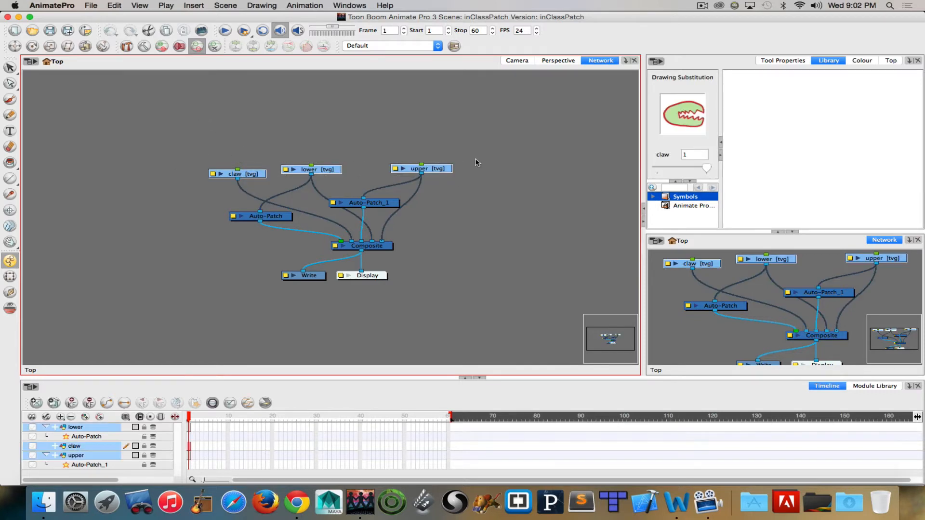
pyautogui.moveTo(177, 116)
pyautogui.mouseDown()
pyautogui.moveTo(485, 206)
pyautogui.moveTo(478, 175)
pyautogui.mouseUp()
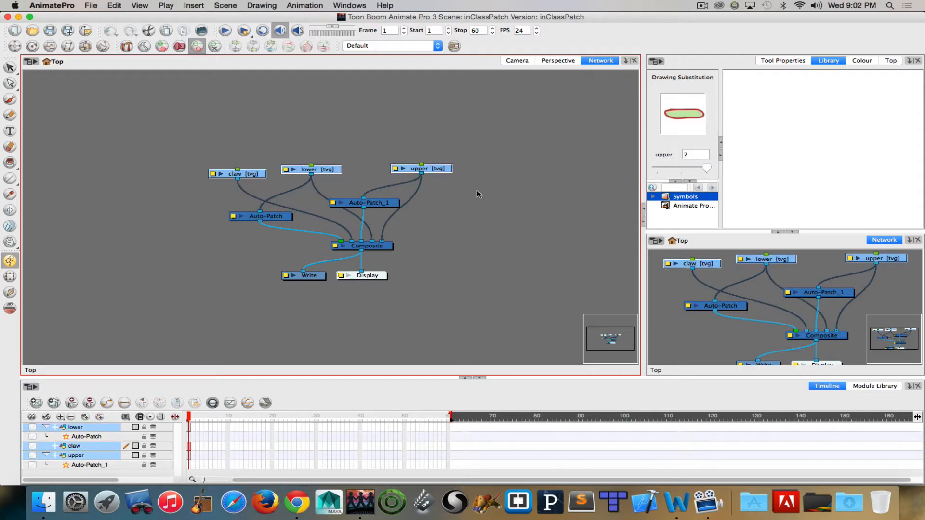
pyautogui.click(183, 190)
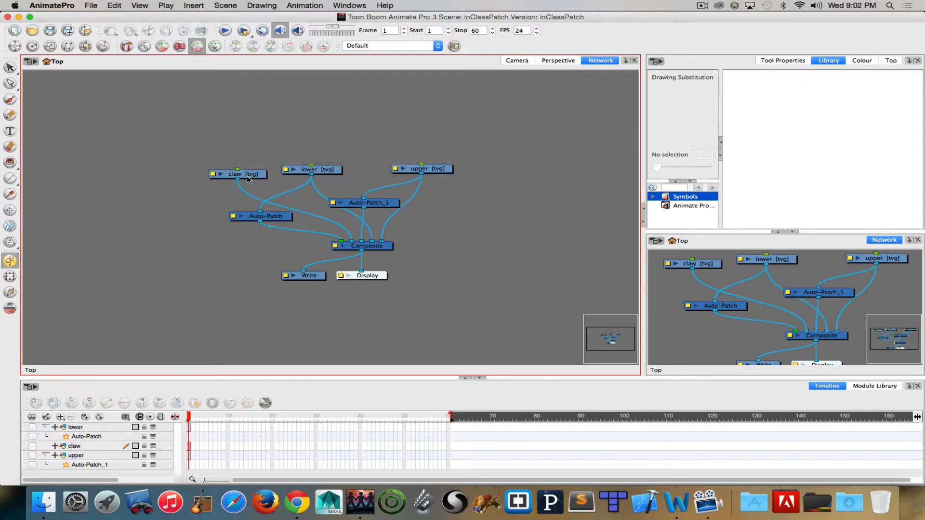
pyautogui.keyDown('super'); pyautogui.click(247, 180); pyautogui.keyUp('super')
pyautogui.keyDown('super'); pyautogui.click(337, 171); pyautogui.keyUp('super')
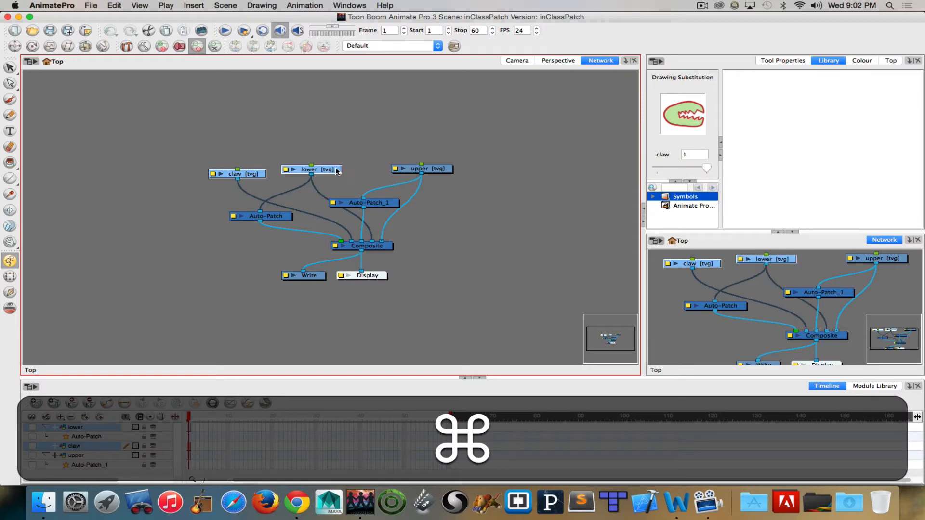
pyautogui.keyDown('super'); pyautogui.click(423, 171); pyautogui.keyUp('super')
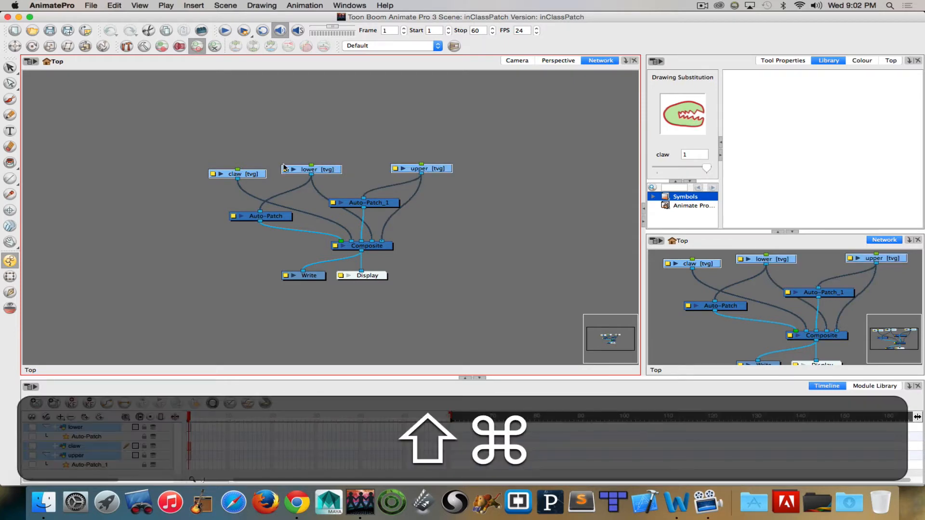
pyautogui.press('super+shift+p')
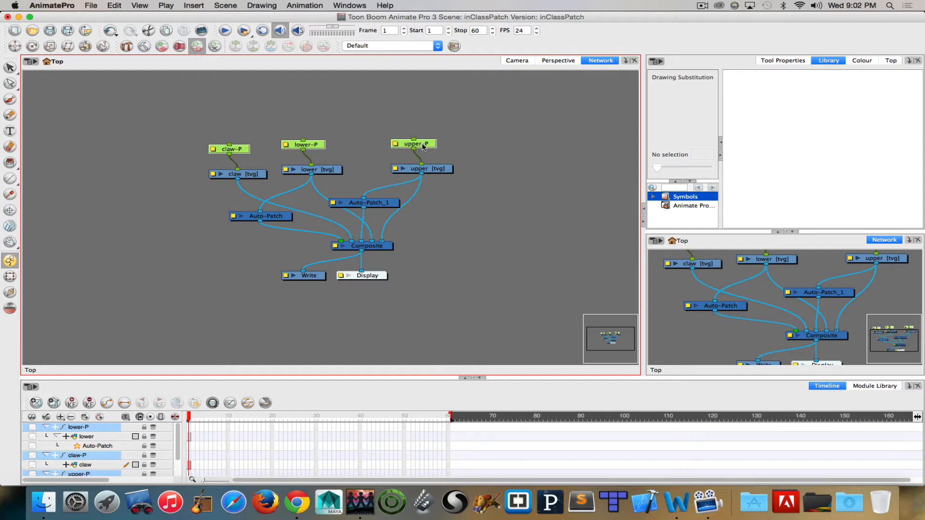
# Spread out the pegs above their drawings and chain them, with upper-P parenting lower-P and lower-P parenting claw-P
pyautogui.moveTo(422, 147); pyautogui.dragTo(419, 100)
pyautogui.click(174, 130)
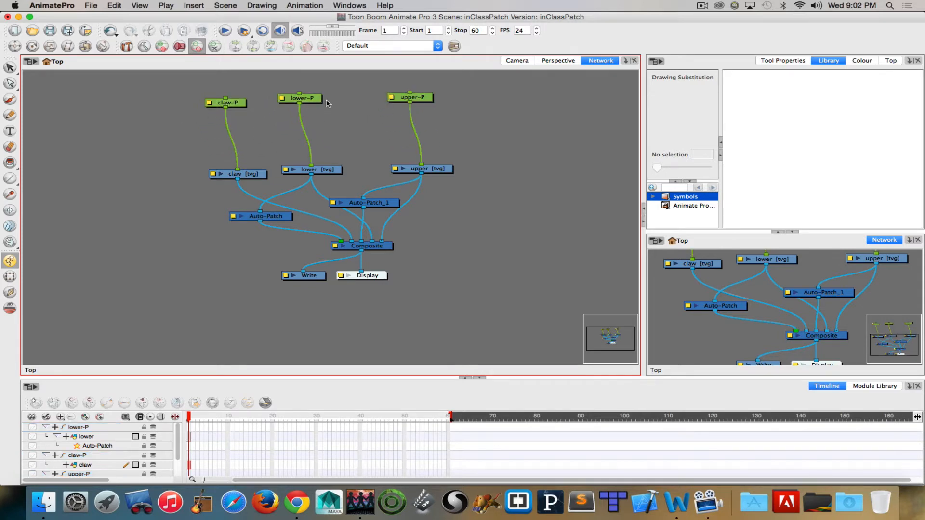
pyautogui.moveTo(319, 99); pyautogui.dragTo(347, 124)
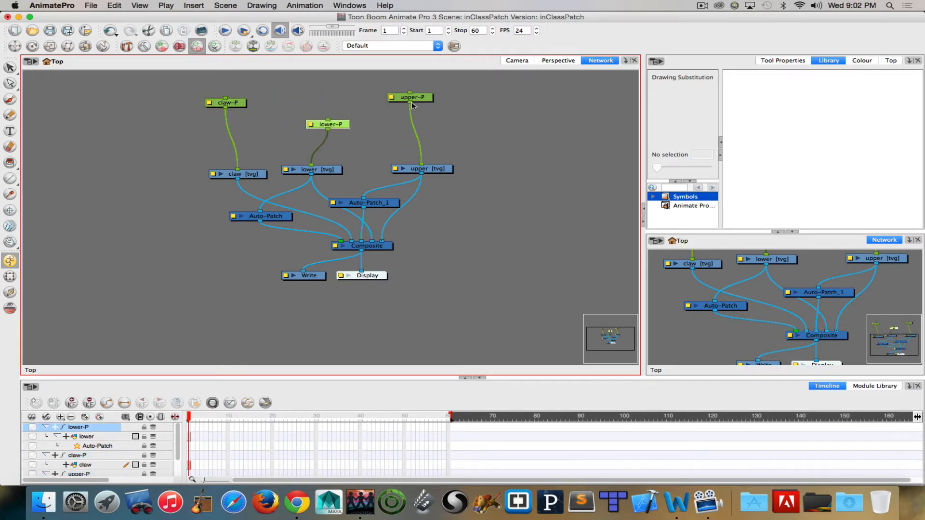
pyautogui.moveTo(411, 104); pyautogui.dragTo(328, 120)
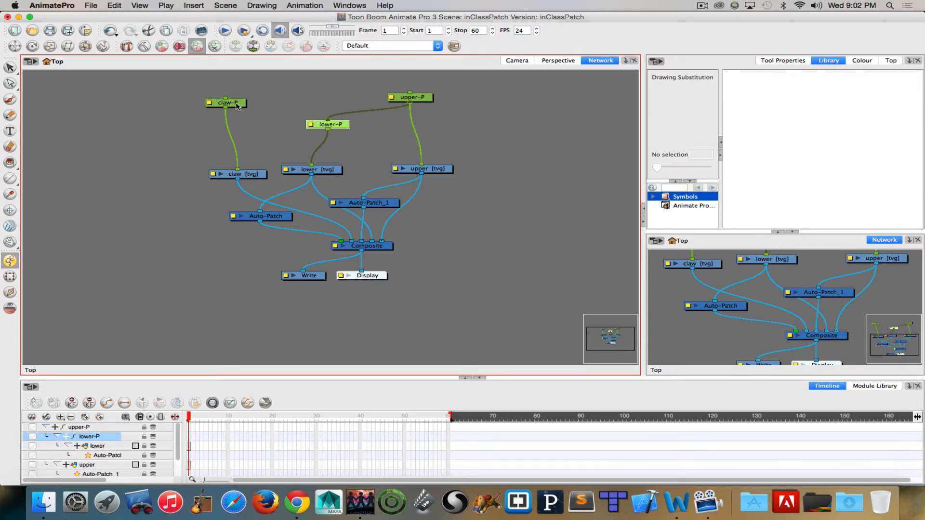
pyautogui.moveTo(237, 106); pyautogui.dragTo(246, 145)
pyautogui.moveTo(327, 129); pyautogui.dragTo(245, 157)
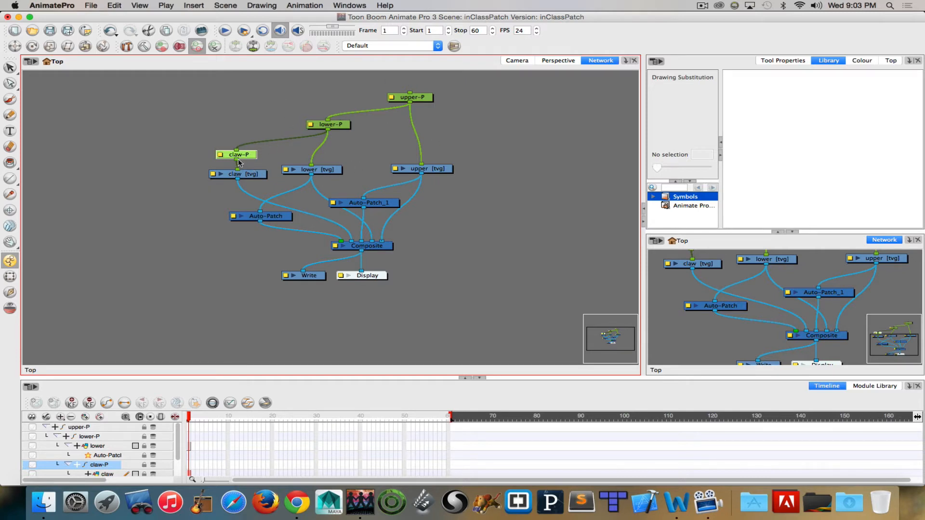
# Return to the Camera view, bring the pegs into view in the small network, and activate the Rotate tool with its properties shown
pyautogui.click(515, 62)
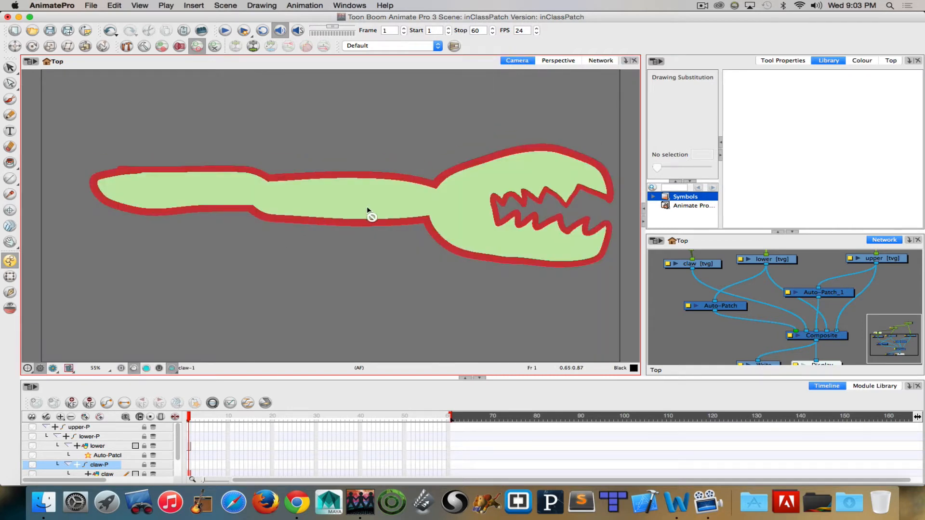
pyautogui.moveTo(890, 352); pyautogui.dragTo(891, 338)
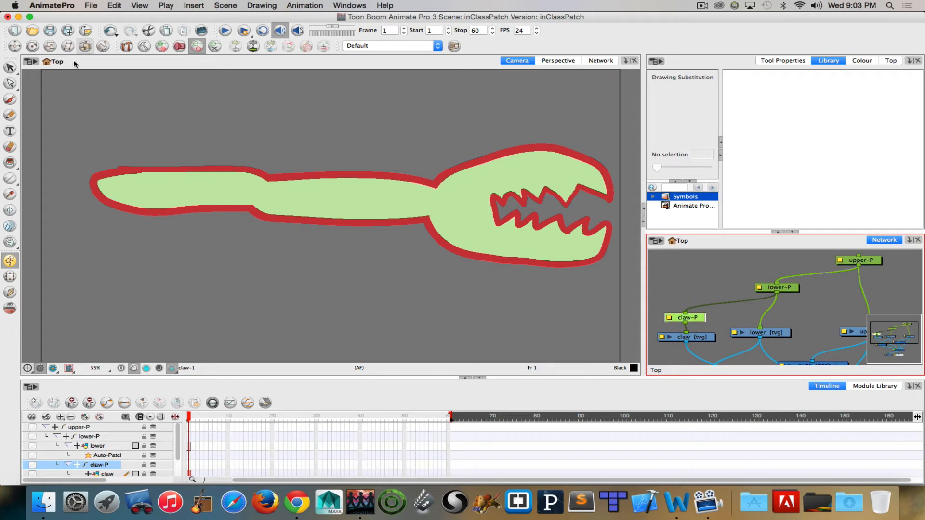
pyautogui.click(32, 47)
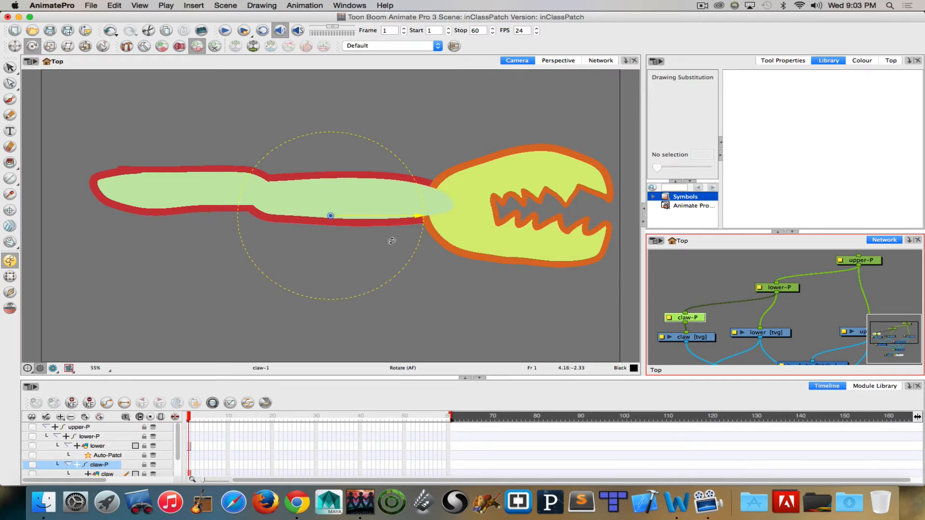
pyautogui.click(786, 61)
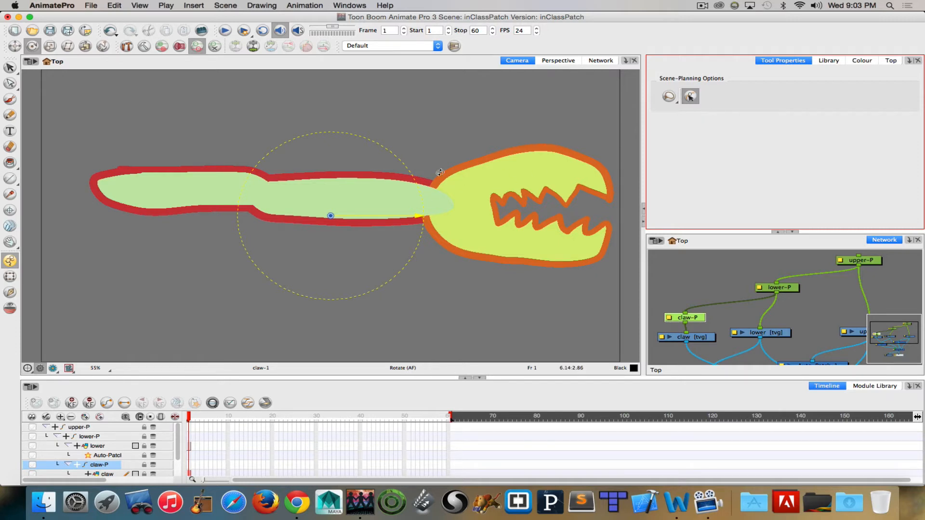
pyautogui.click(338, 198)
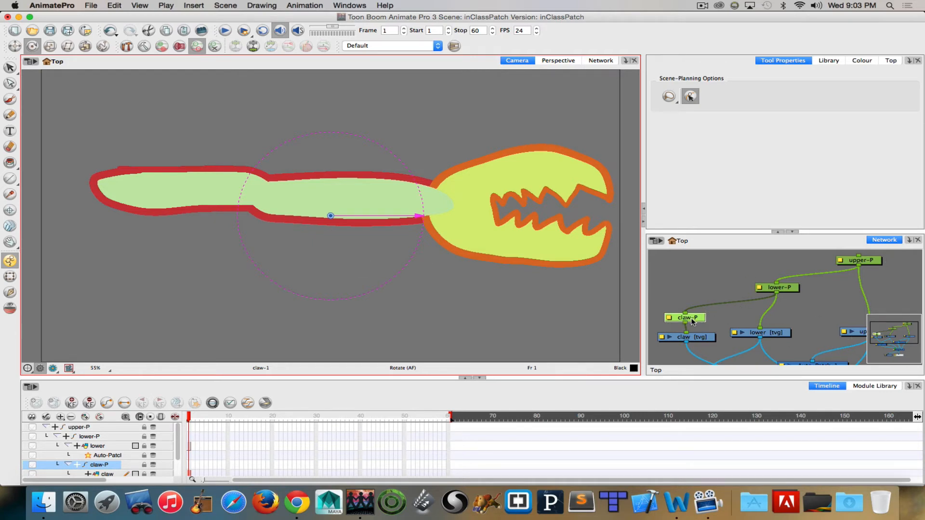
# Place the peg pivots at the arm's joints: claw-P at the wrist, lower-P at the elbow and upper-P at the shoulder end
pyautogui.click(776, 288)
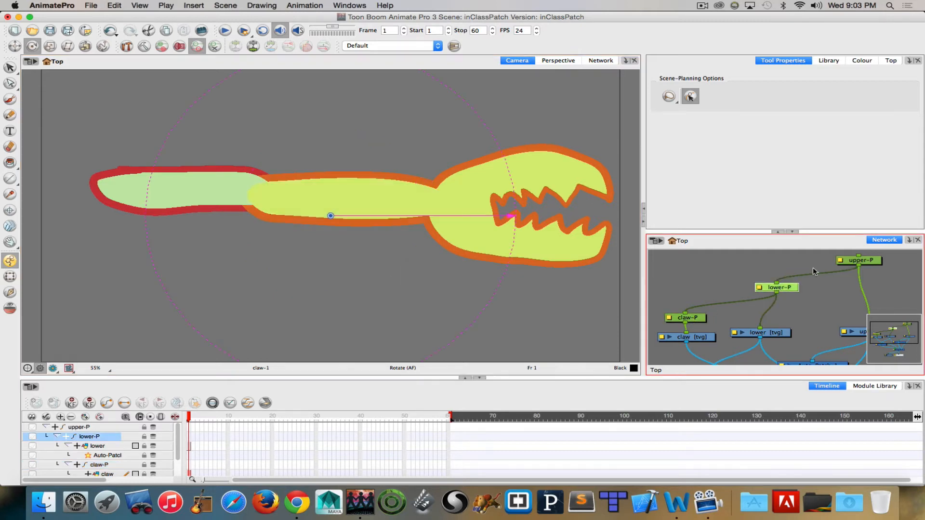
pyautogui.click(852, 262)
pyautogui.click(689, 319)
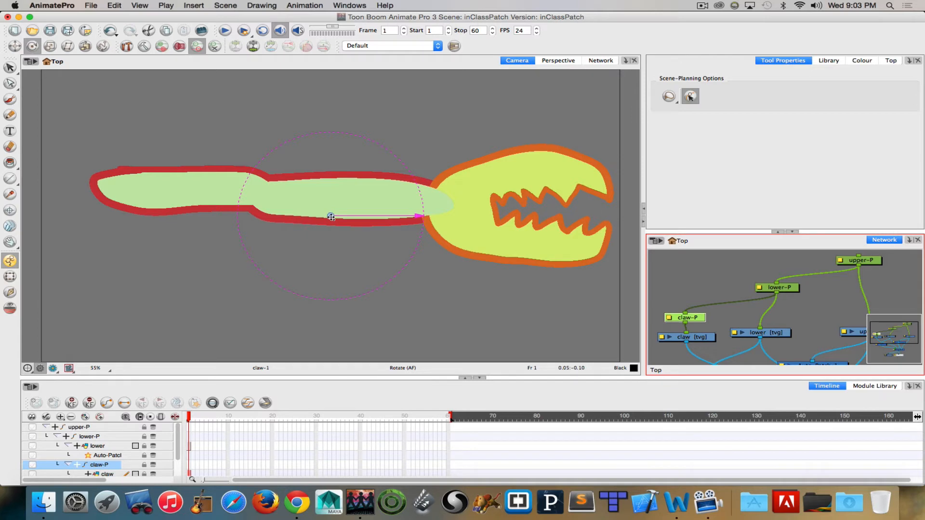
pyautogui.moveTo(331, 217); pyautogui.dragTo(444, 202)
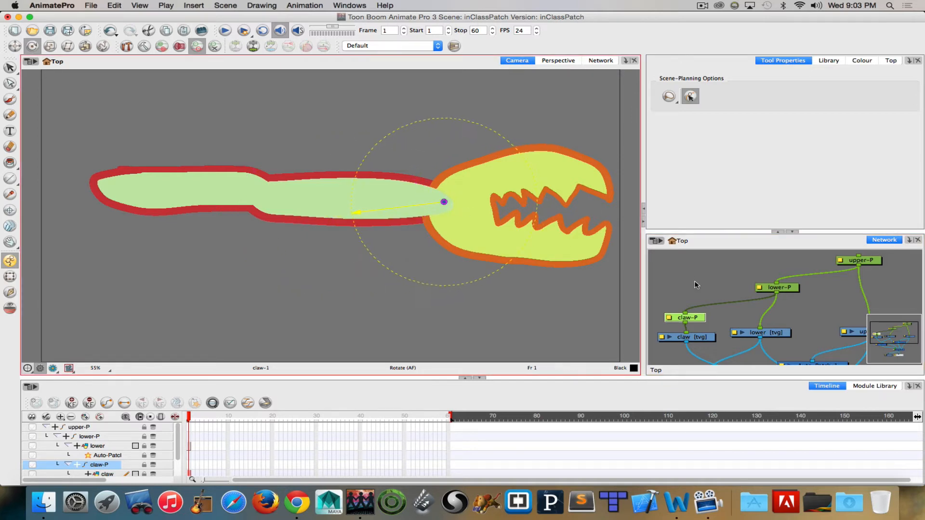
pyautogui.click(782, 287)
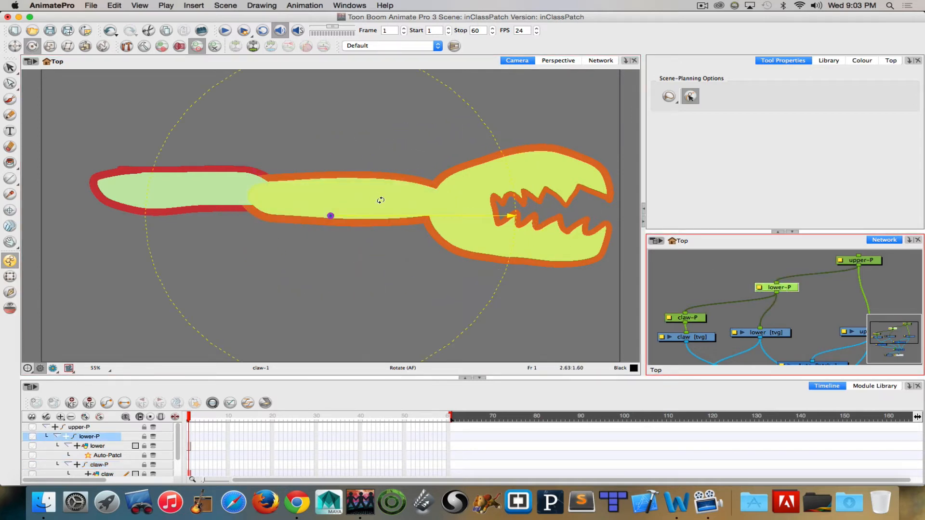
pyautogui.moveTo(331, 216); pyautogui.dragTo(272, 199)
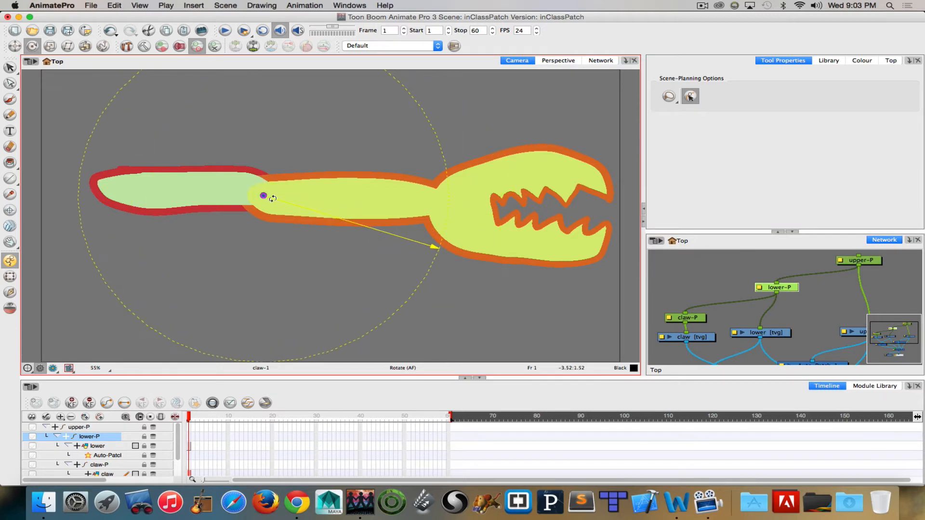
pyautogui.click(860, 262)
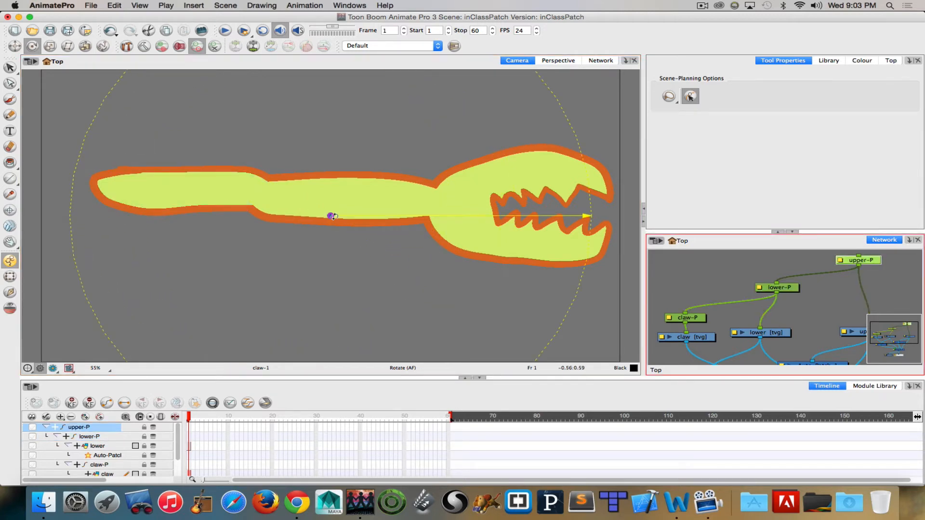
pyautogui.moveTo(333, 215); pyautogui.dragTo(103, 187)
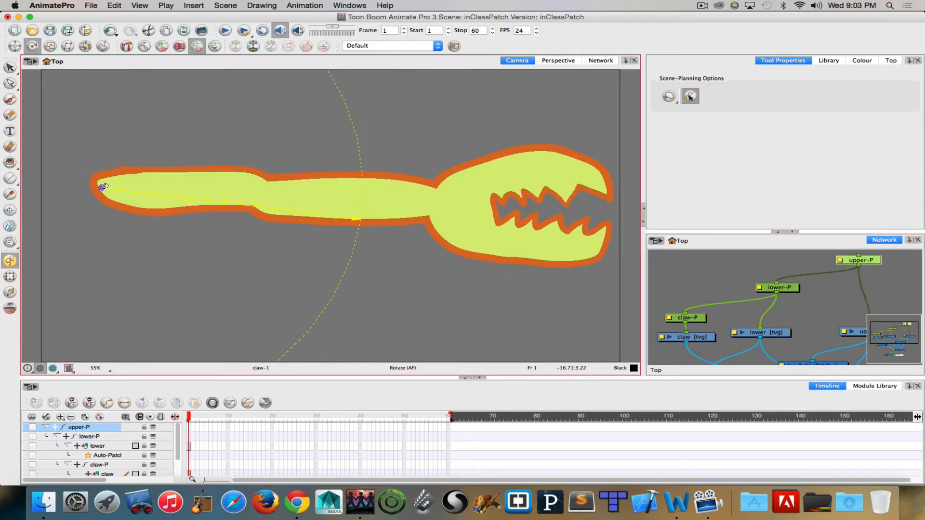
# Pose the arm on frame 1 by rotating upper-P and lower-P slightly downward and claw-P back upward
pyautogui.press('super+period')
pyautogui.moveTo(396, 206); pyautogui.dragTo(348, 228)
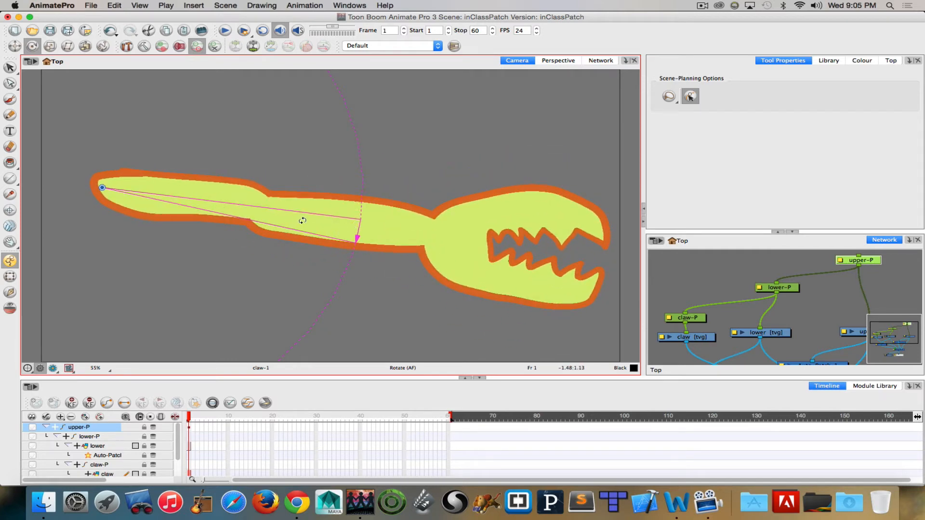
pyautogui.click(784, 287)
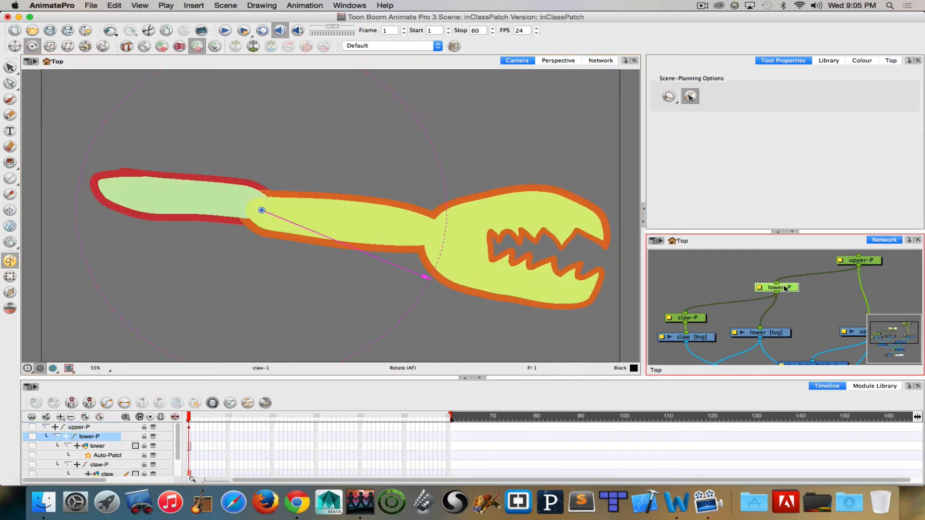
pyautogui.moveTo(369, 226); pyautogui.dragTo(500, 256)
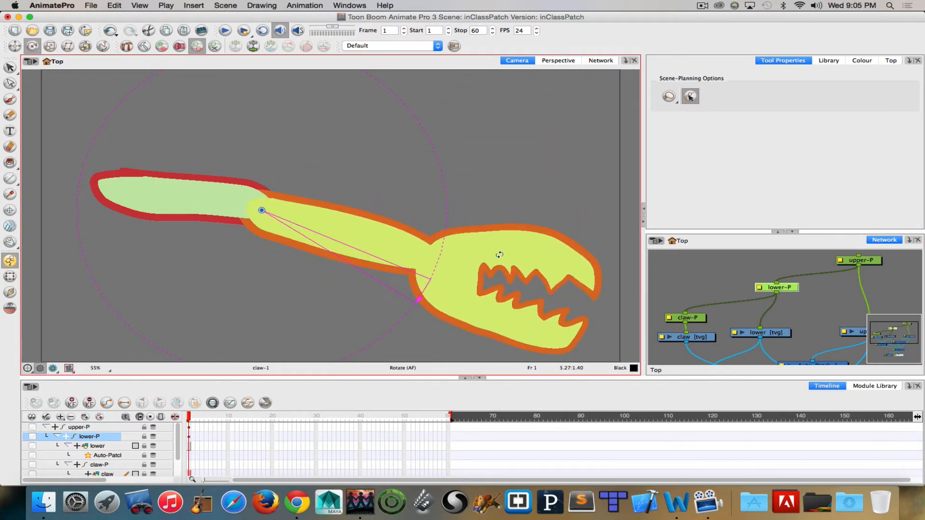
pyautogui.click(688, 319)
pyautogui.moveTo(467, 315); pyautogui.dragTo(467, 285)
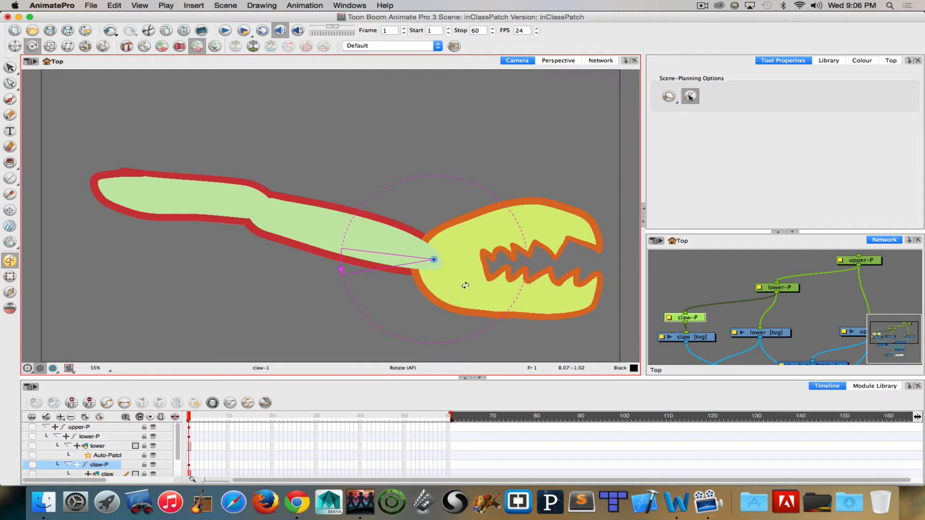
# Collapse the upper-P hierarchy in the timeline and set a keyframe for it on frame 1
pyautogui.click(46, 426)
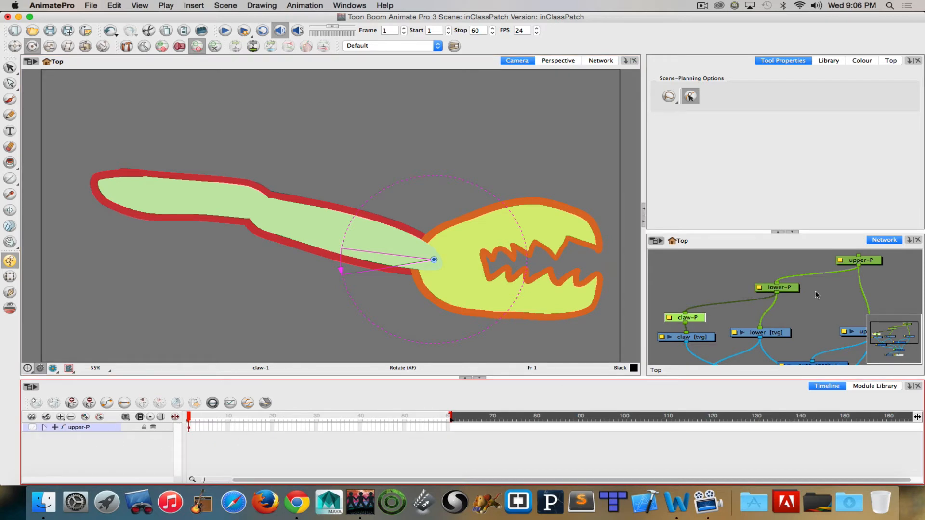
pyautogui.click(863, 261)
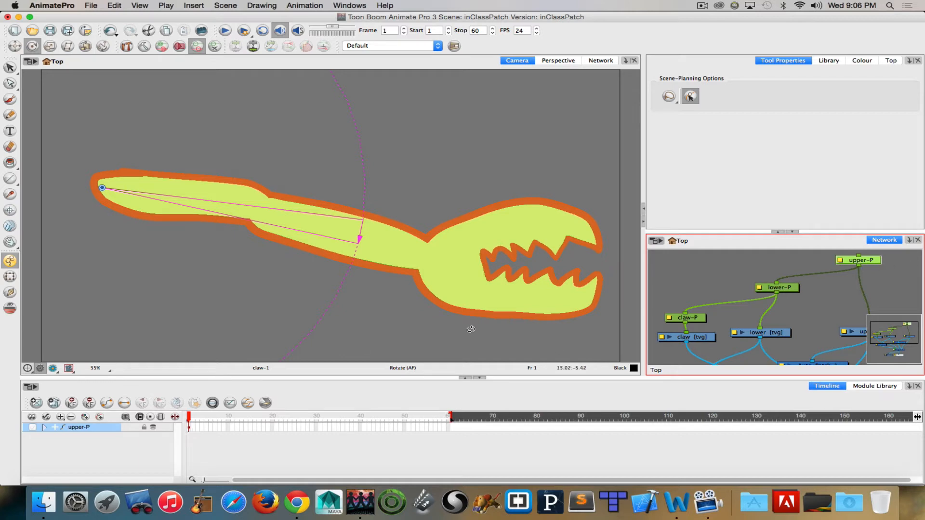
pyautogui.click(190, 430)
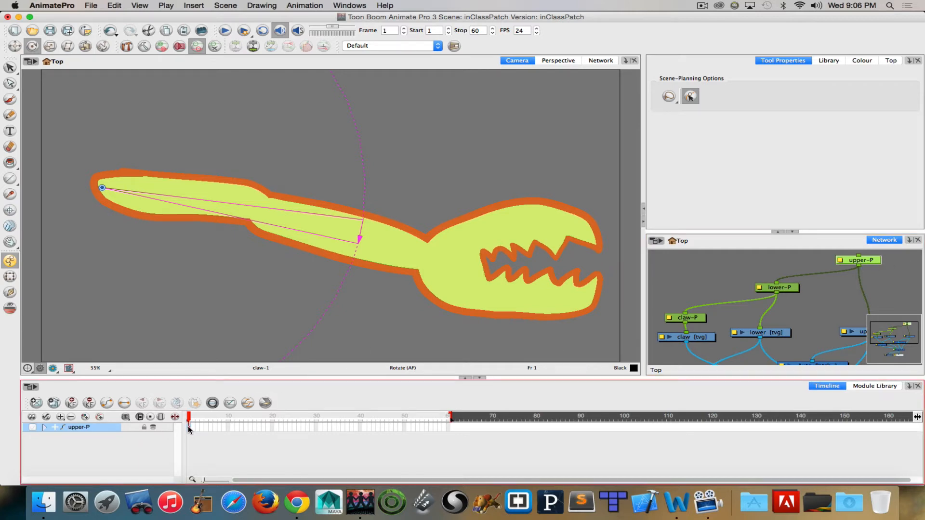
pyautogui.press('F6')
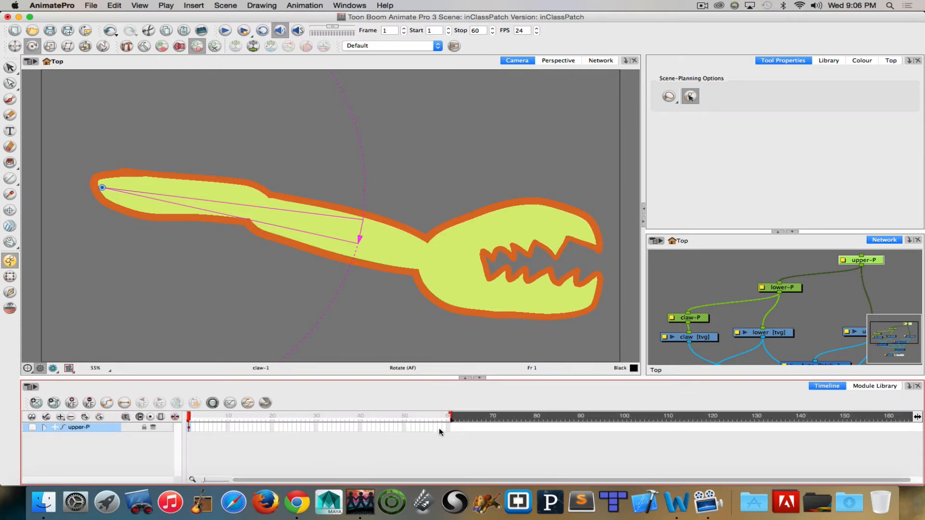
# Extend the collapsed arm hierarchy's exposure to frame 60 and scrub back to frame 1
pyautogui.click(448, 429)
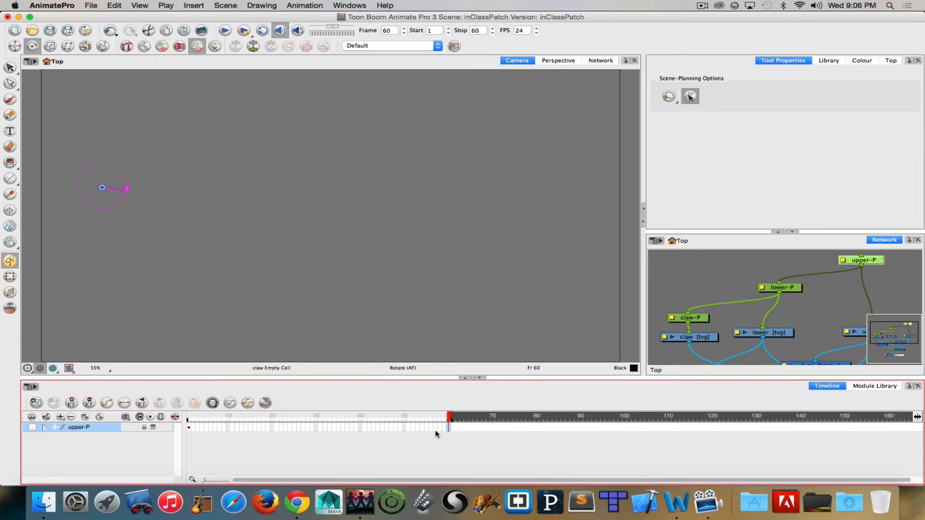
pyautogui.press('F5')
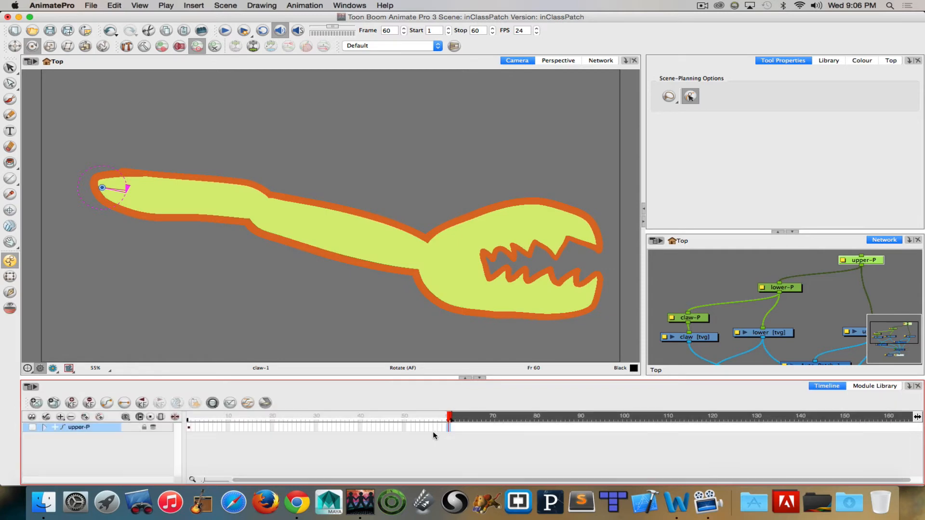
pyautogui.moveTo(450, 416); pyautogui.dragTo(271, 417)
pyautogui.moveTo(198, 416)
pyautogui.mouseDown()
pyautogui.moveTo(210, 416)
pyautogui.moveTo(188, 417)
pyautogui.mouseUp()
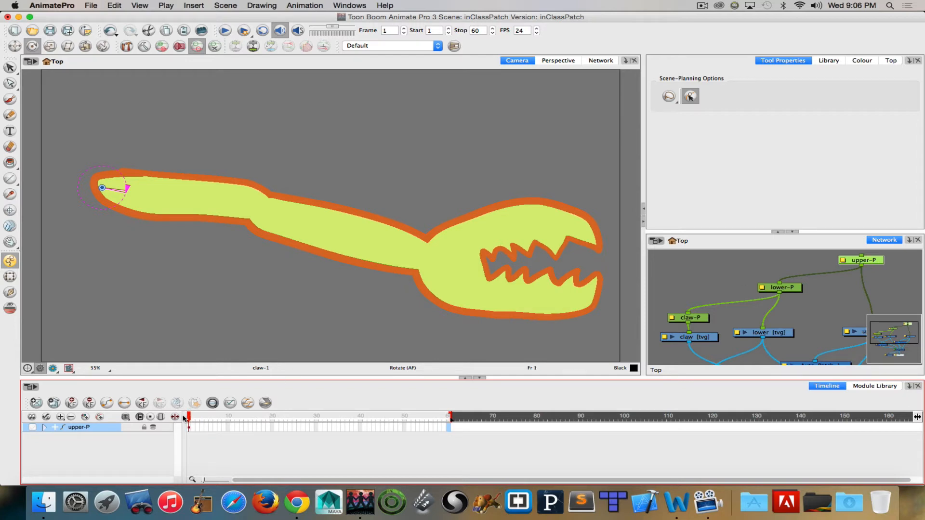
# Pose the arm on frame 10 by rotating upper-P downward, lower-P back upward and claw-P slightly downward
pyautogui.click(230, 431)
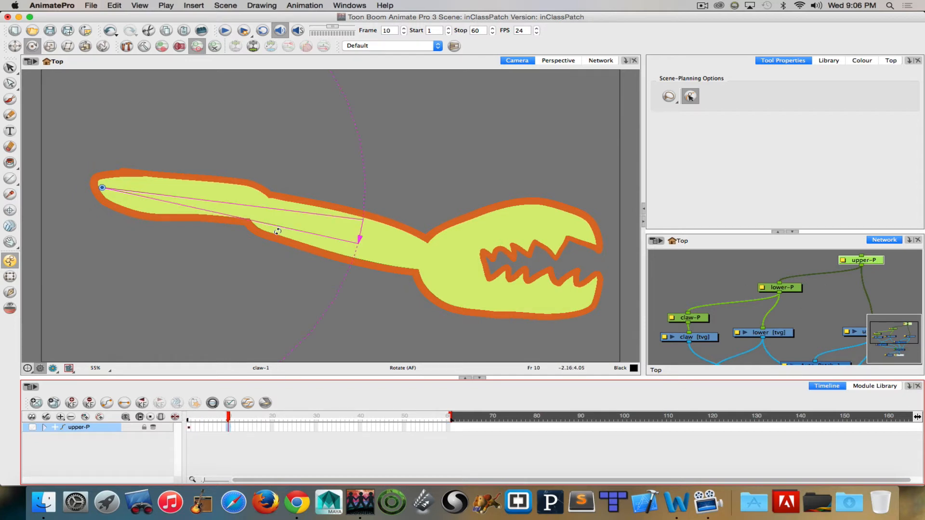
pyautogui.moveTo(398, 242); pyautogui.dragTo(326, 315)
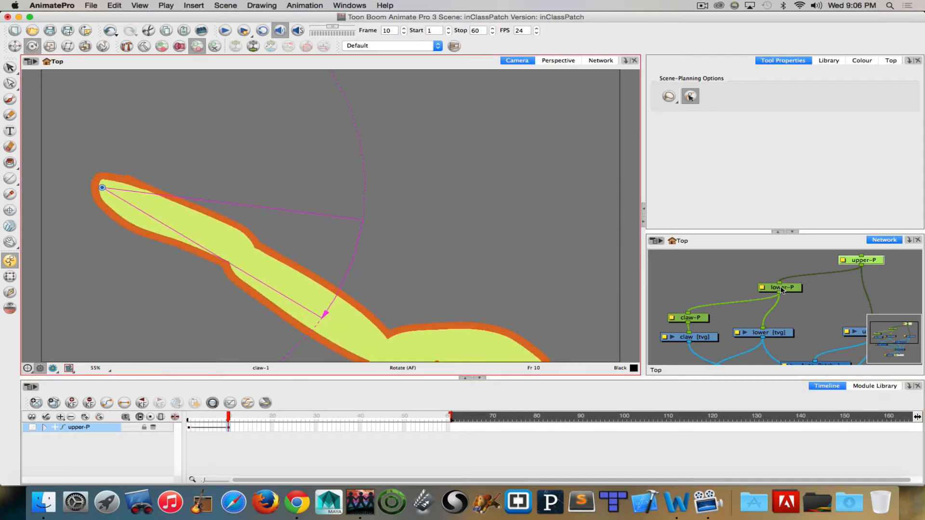
pyautogui.hotkey('shift', 'b')
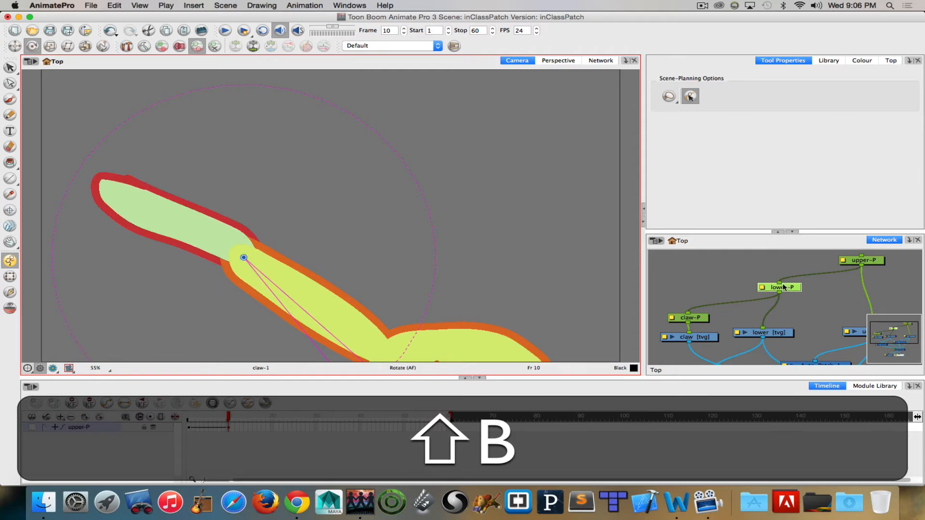
pyautogui.moveTo(342, 334); pyautogui.dragTo(366, 275)
pyautogui.hotkey('shift', 'b')
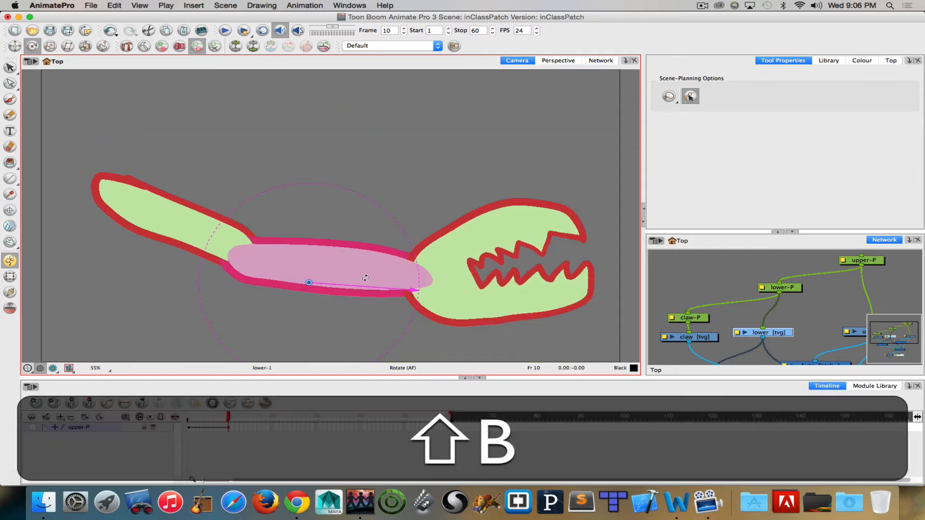
pyautogui.click(697, 320)
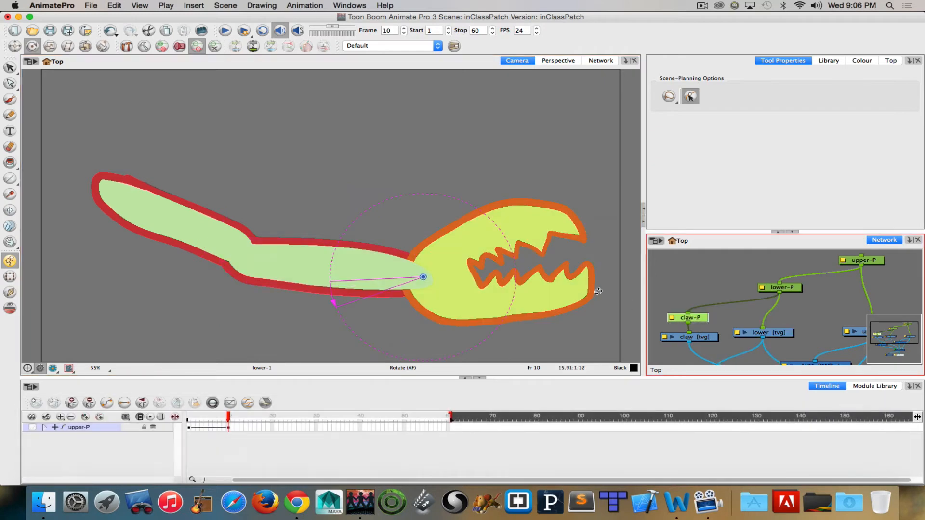
pyautogui.moveTo(542, 291); pyautogui.dragTo(514, 334)
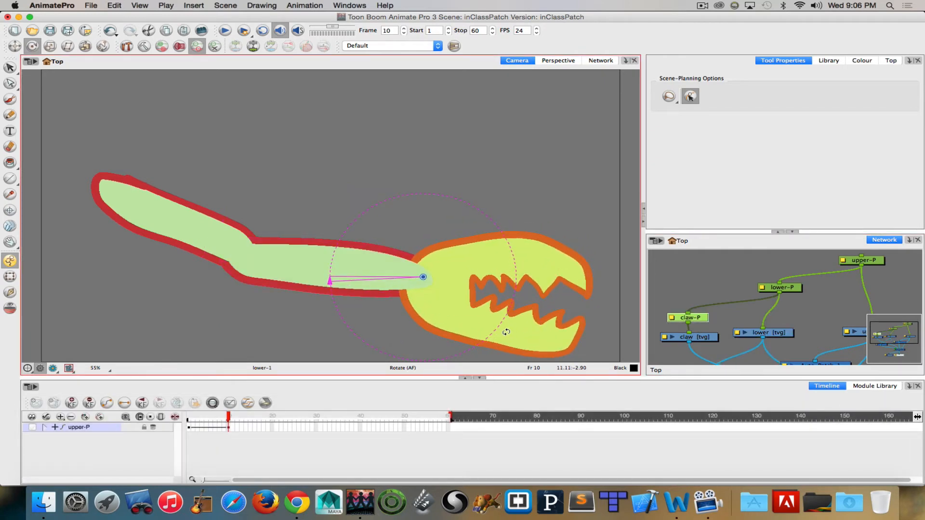
# Rotate lower-P upward on frame 21 so the forearm and claw rise from the elbow
pyautogui.press('b')
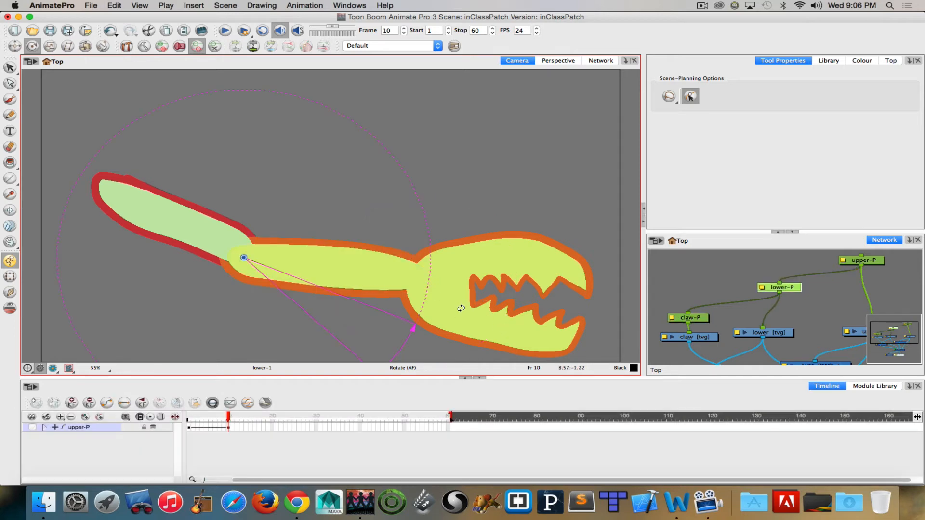
pyautogui.moveTo(229, 416); pyautogui.dragTo(276, 416)
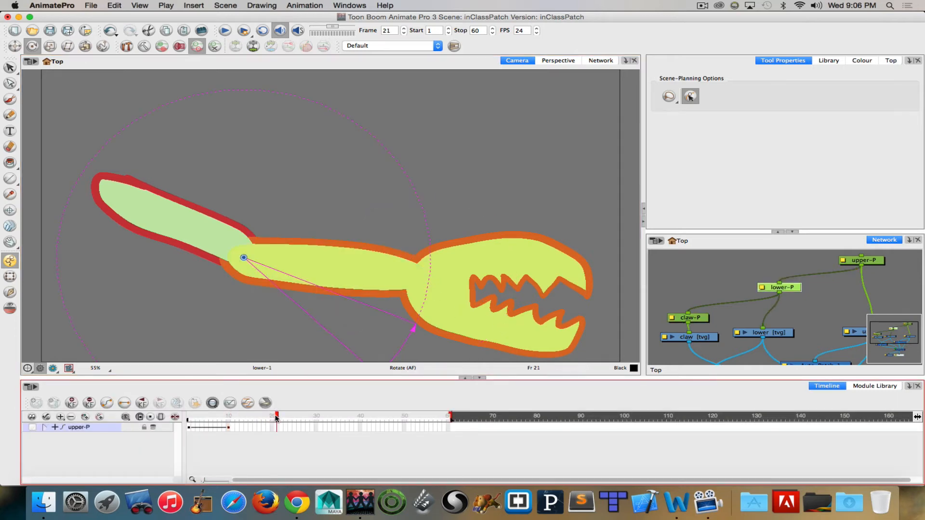
pyautogui.moveTo(432, 258); pyautogui.dragTo(411, 174)
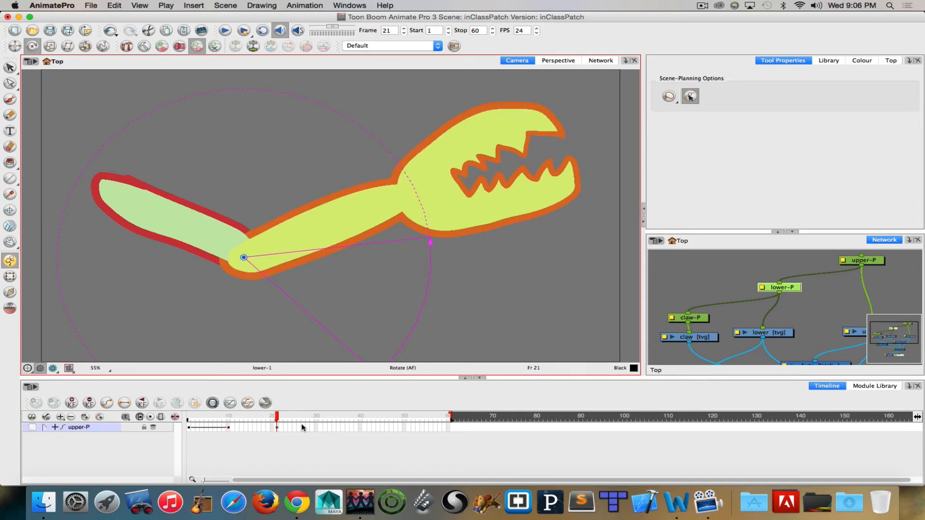
# Rotate claw-P downward at the wrist on frame 32
pyautogui.moveTo(280, 418); pyautogui.dragTo(326, 418)
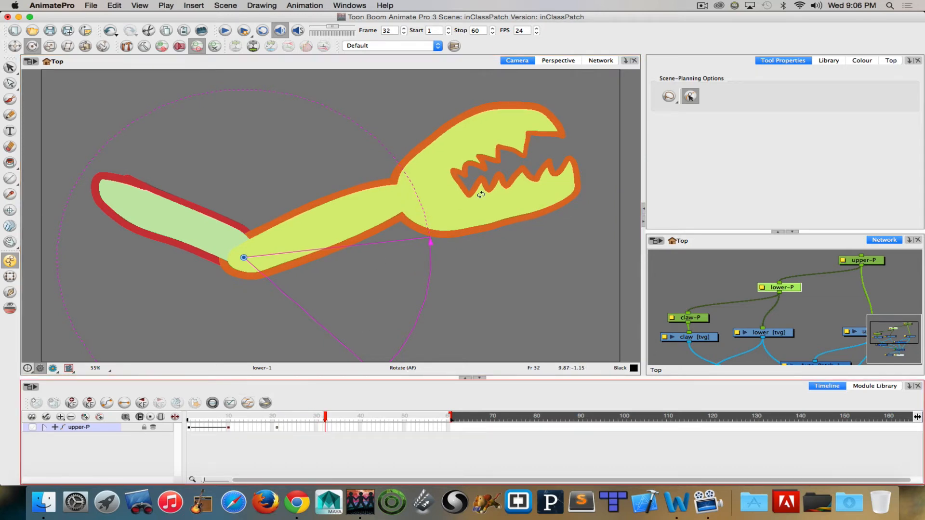
pyautogui.hotkey('shift', 'b')
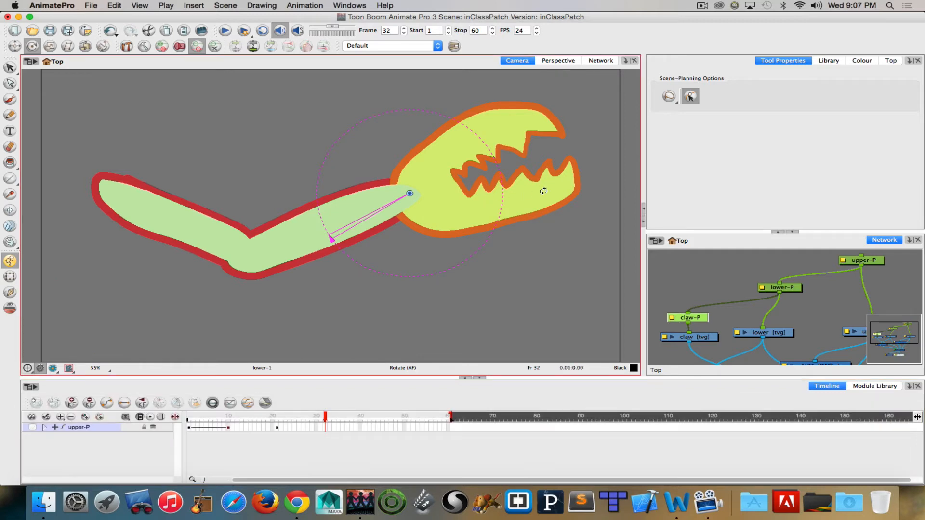
pyautogui.moveTo(544, 190); pyautogui.dragTo(520, 270)
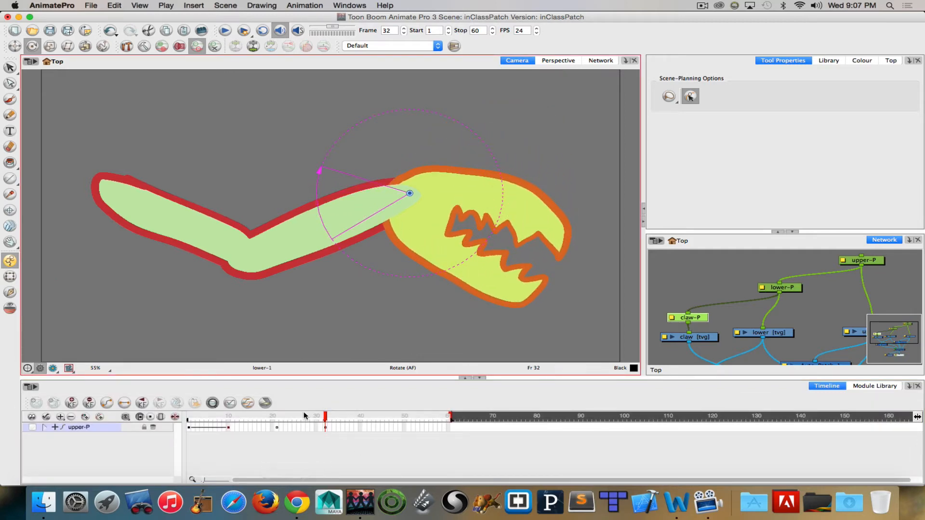
# Set keyframes for the collapsed upper-P hierarchy on frames 21 and 32, after checking the keys of its child layers
pyautogui.moveTo(331, 420); pyautogui.dragTo(227, 386)
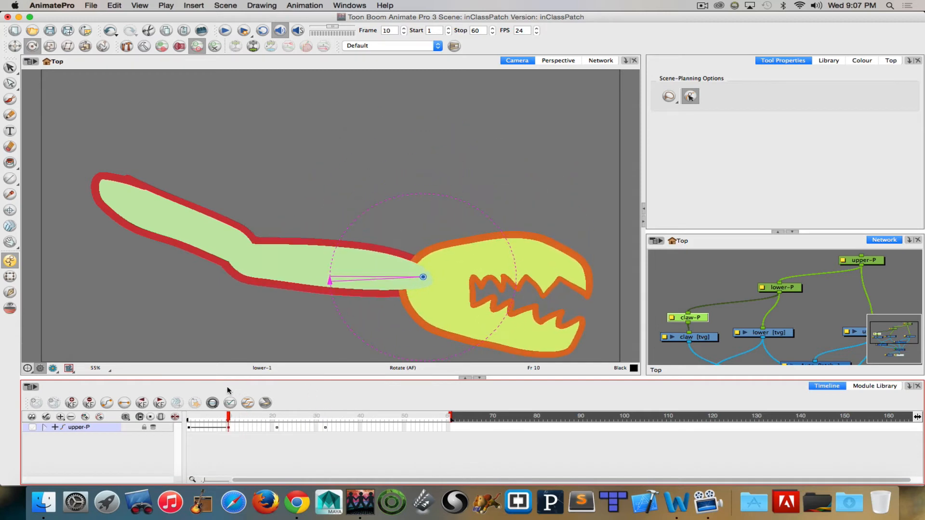
pyautogui.click(276, 427)
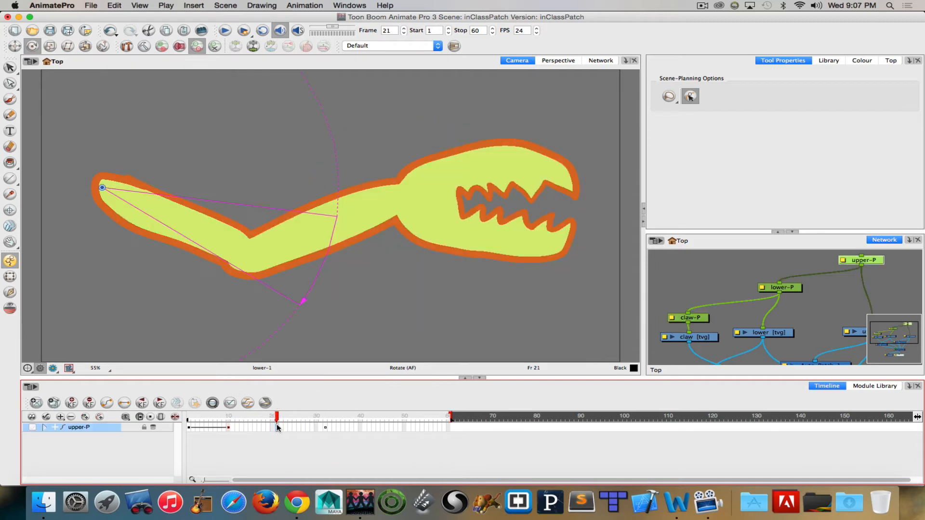
pyautogui.click(325, 428)
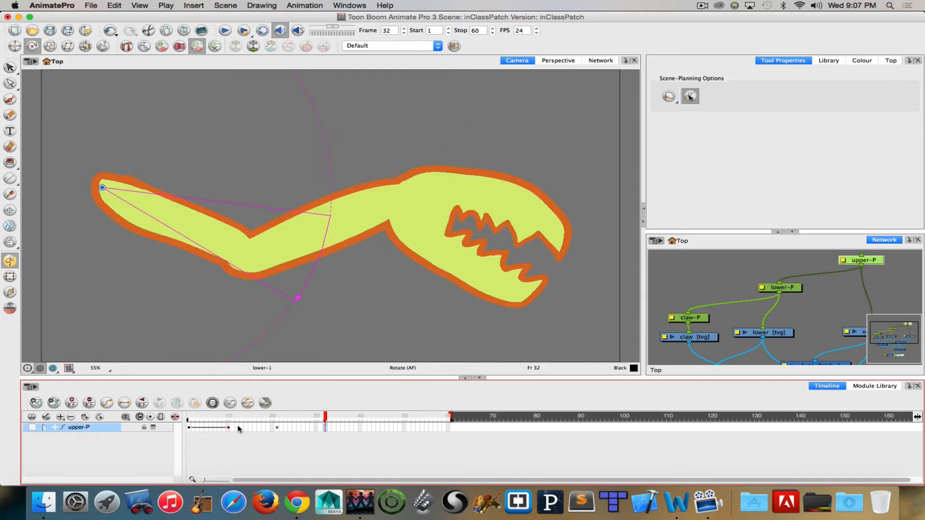
pyautogui.click(277, 426)
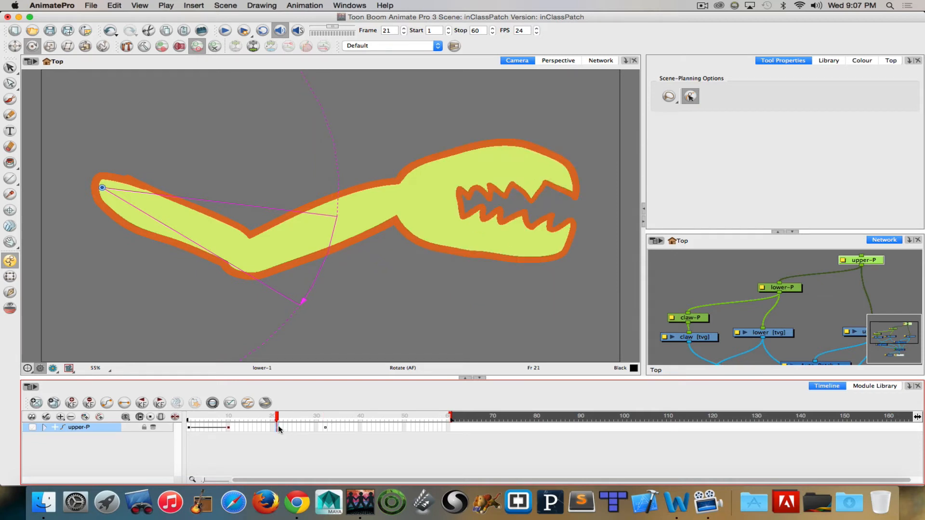
pyautogui.click(44, 427)
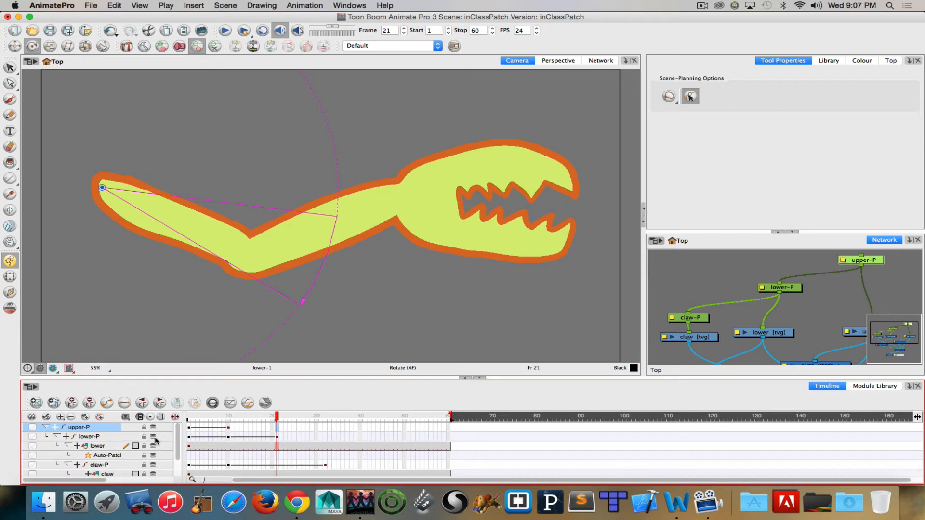
pyautogui.click(46, 427)
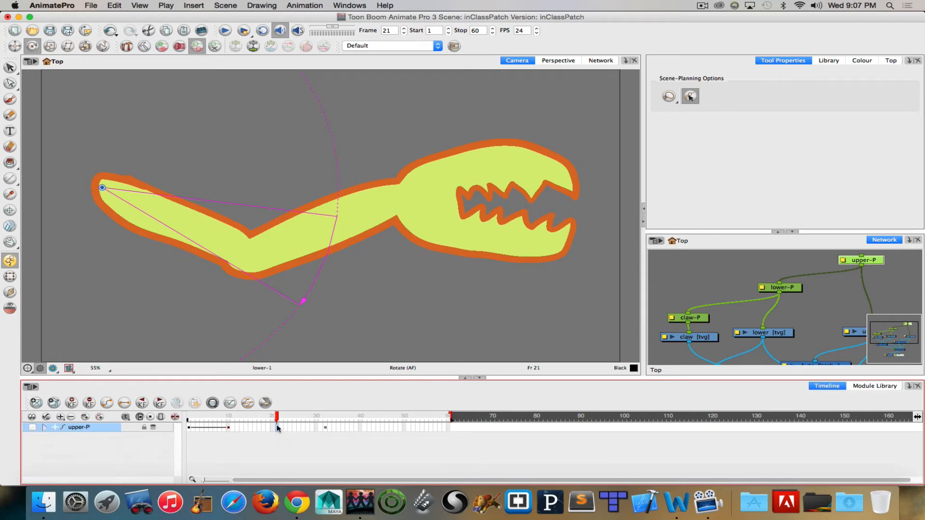
pyautogui.press('F6')
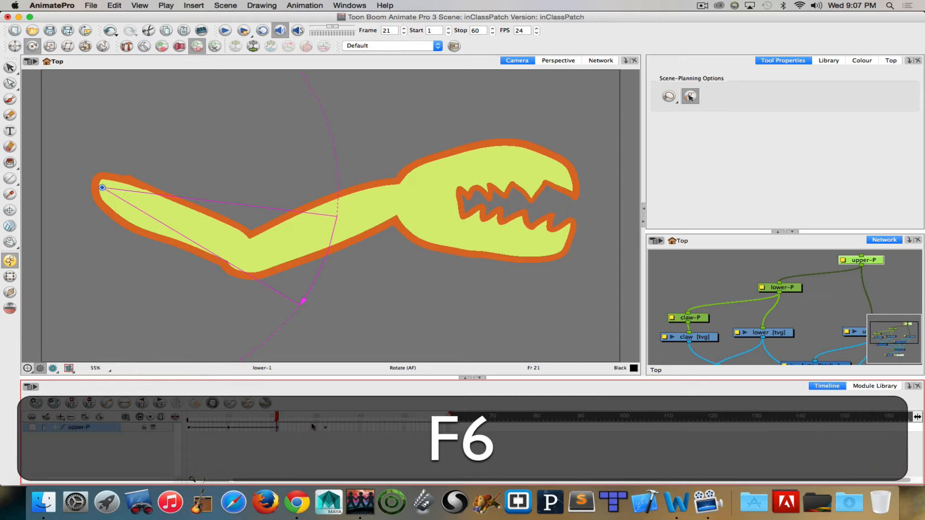
pyautogui.click(326, 428)
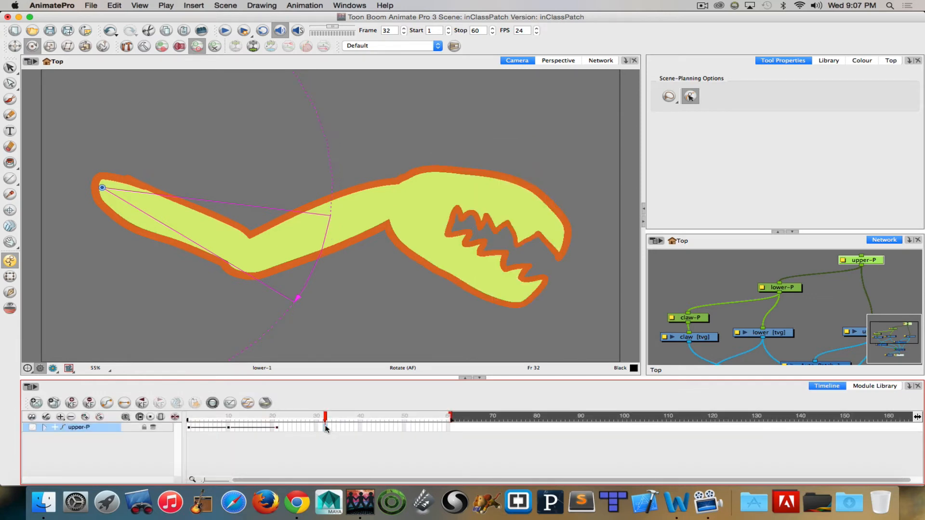
pyautogui.press('F6')
# Pose the arm on frame 40 by rotating upper-P upward and lower-P downward
pyautogui.click(360, 428)
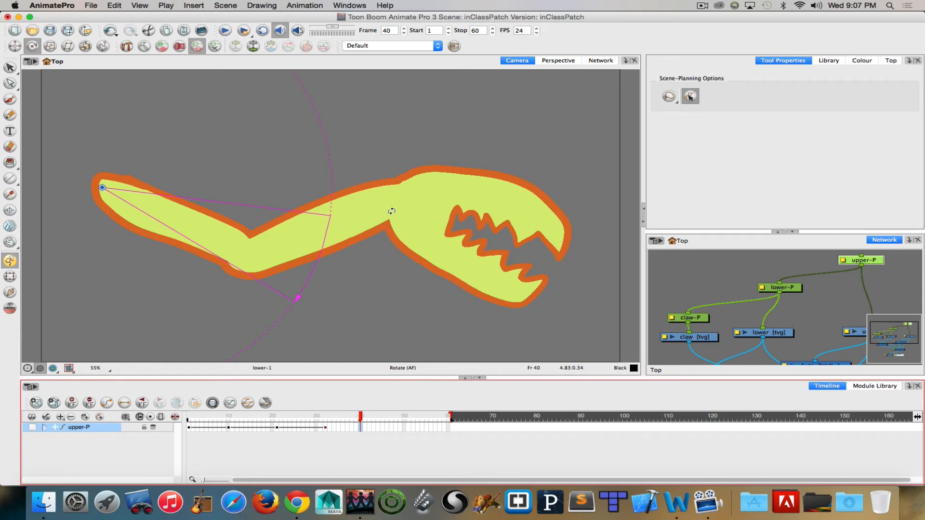
pyautogui.moveTo(303, 232); pyautogui.dragTo(298, 186)
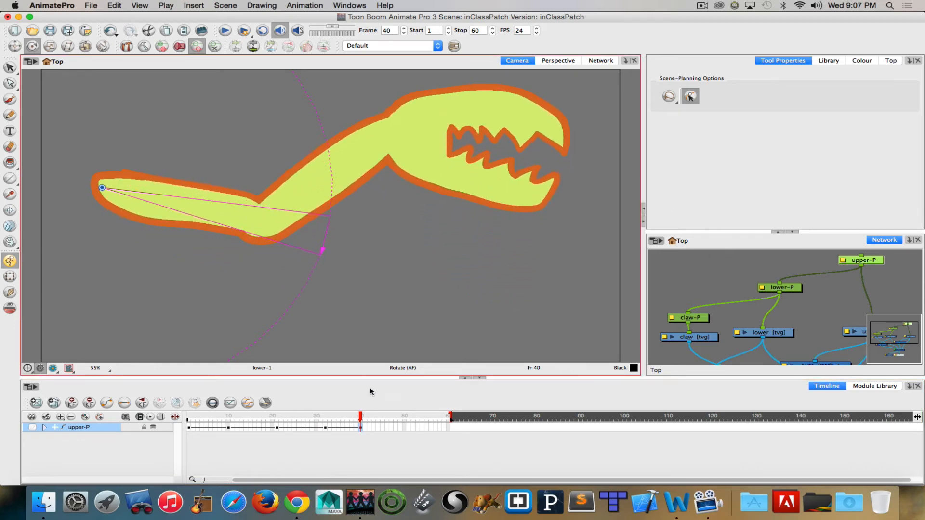
pyautogui.moveTo(363, 418)
pyautogui.mouseDown()
pyautogui.moveTo(186, 407)
pyautogui.moveTo(361, 407)
pyautogui.mouseUp()
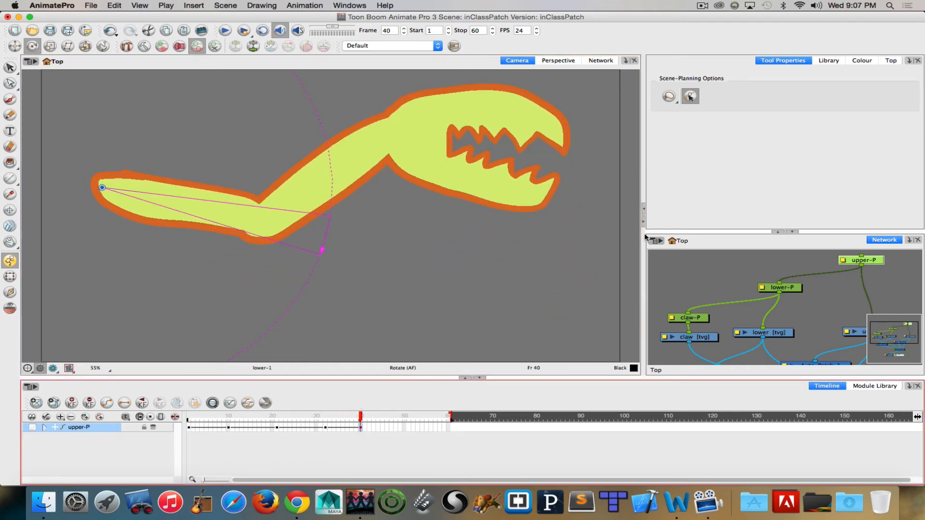
pyautogui.click(780, 287)
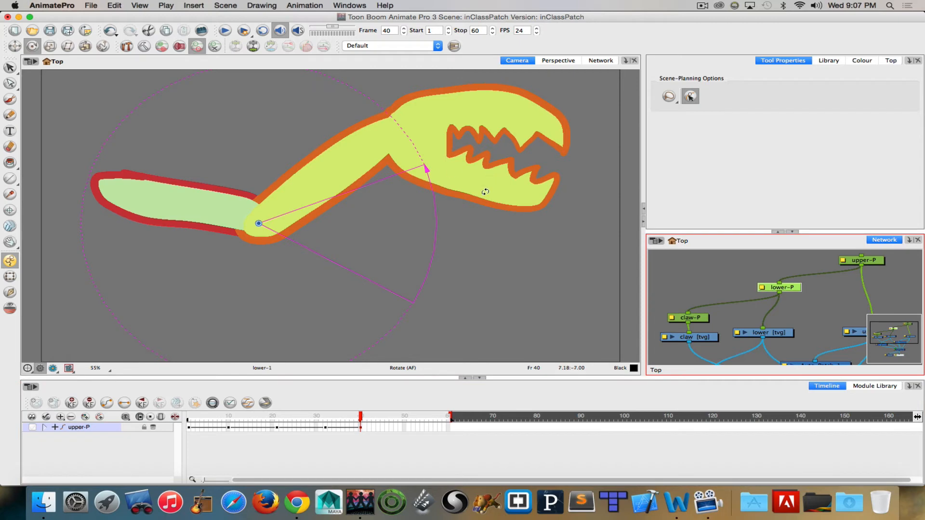
pyautogui.moveTo(486, 192); pyautogui.dragTo(542, 232)
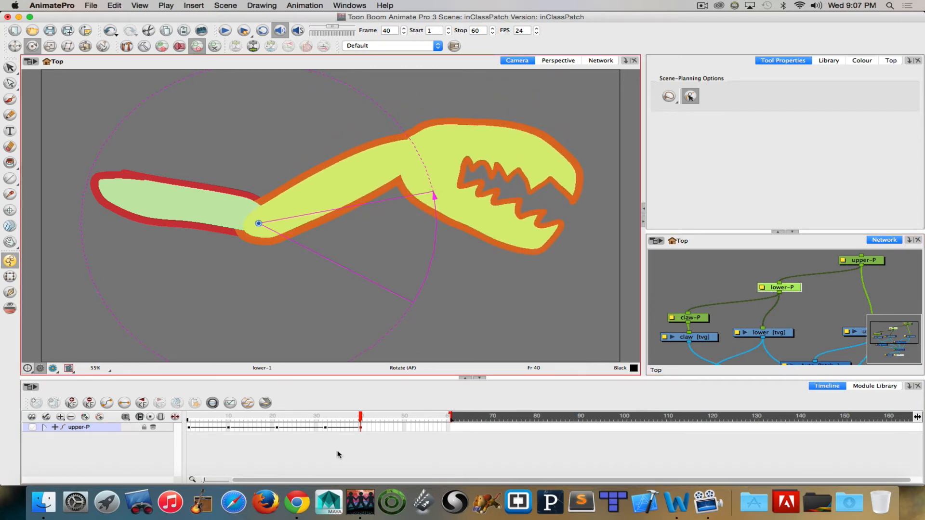
pyautogui.moveTo(363, 414)
pyautogui.mouseDown()
pyautogui.moveTo(190, 417)
pyautogui.moveTo(403, 421)
pyautogui.moveTo(314, 423)
pyautogui.moveTo(362, 424)
pyautogui.mouseUp()
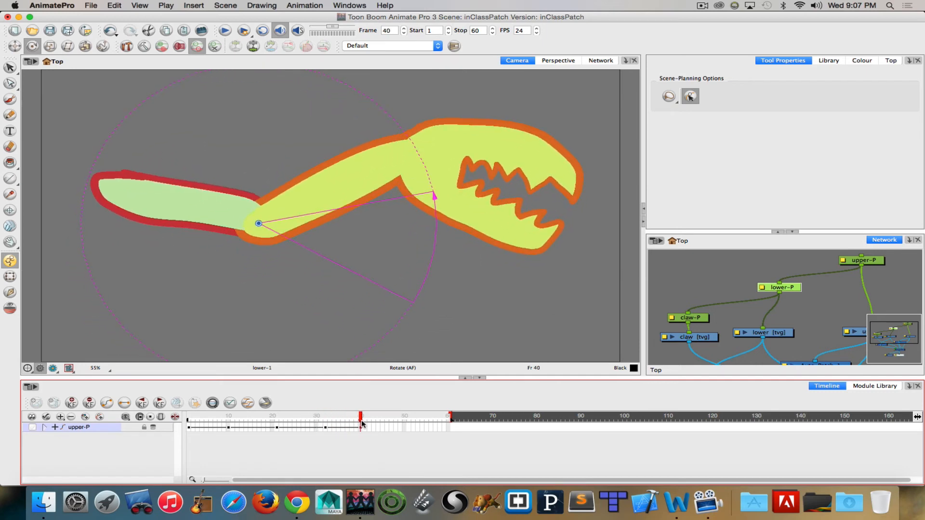
pyautogui.moveTo(447, 143); pyautogui.dragTo(352, 321)
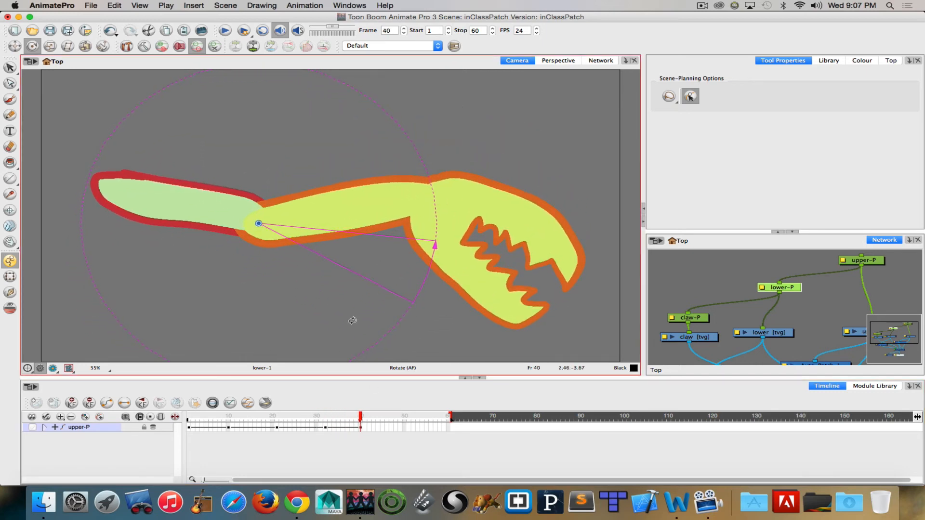
# Translate upper-P on frame 40 to shift the whole arm slightly down and to the right
pyautogui.moveTo(360, 419)
pyautogui.mouseDown()
pyautogui.moveTo(216, 419)
pyautogui.moveTo(400, 406)
pyautogui.moveTo(320, 411)
pyautogui.moveTo(361, 411)
pyautogui.mouseUp()
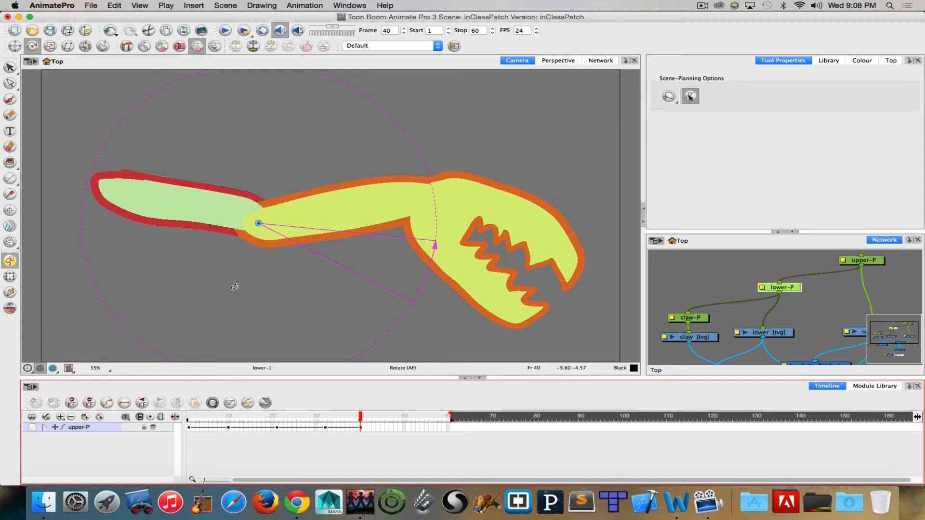
pyautogui.click(189, 418)
pyautogui.click(871, 259)
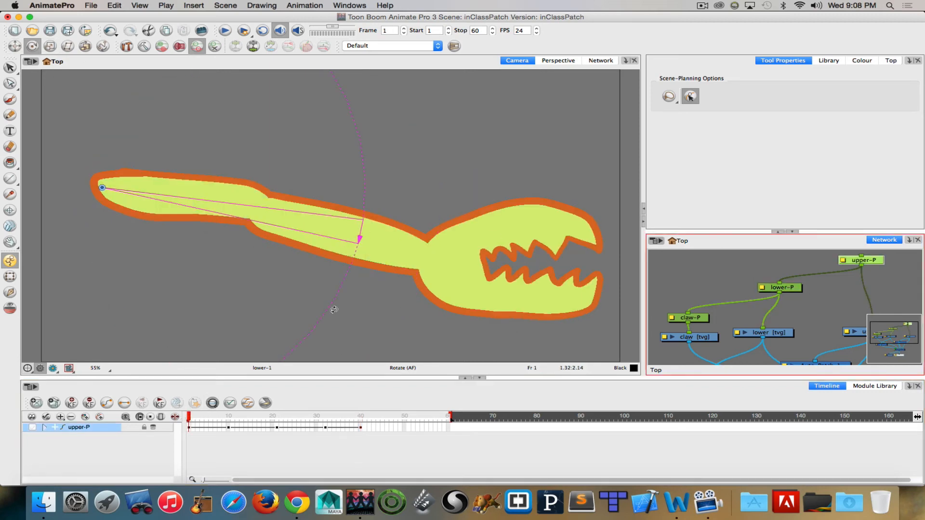
pyautogui.moveTo(258, 417); pyautogui.dragTo(361, 424)
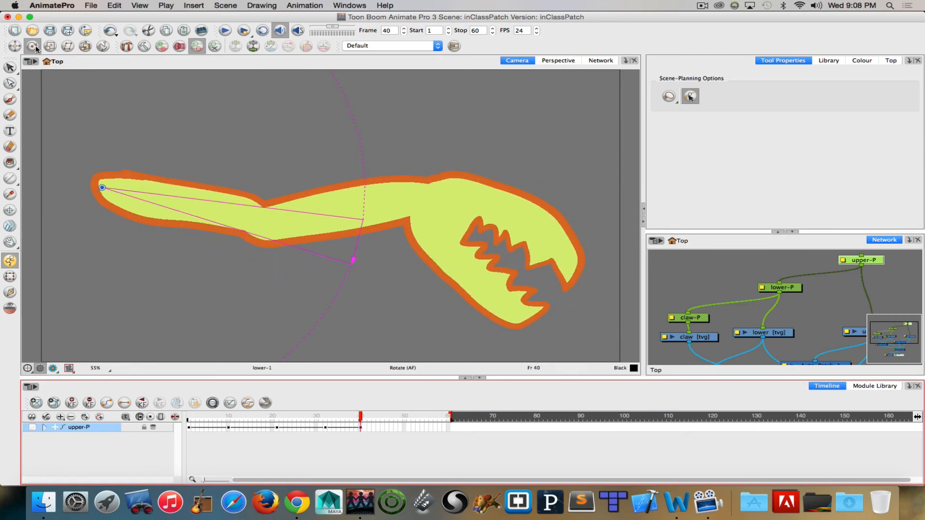
pyautogui.click(15, 46)
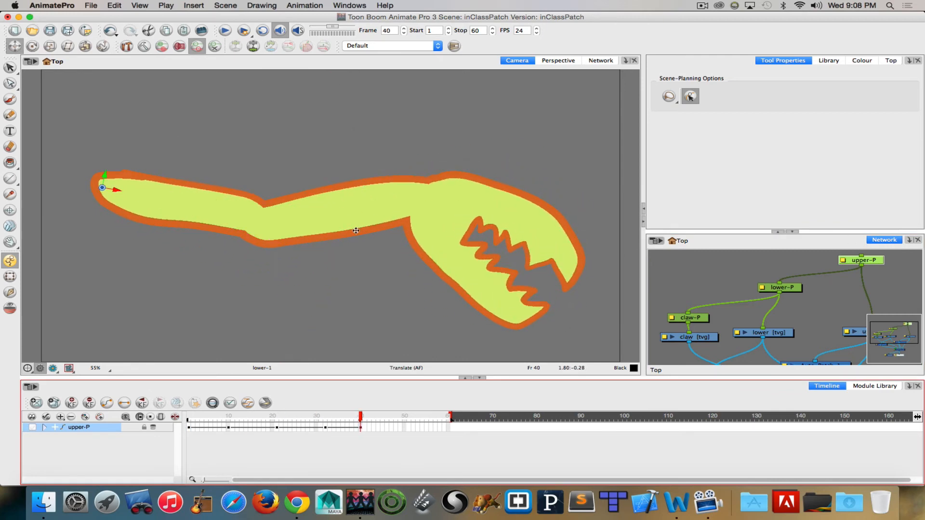
pyautogui.moveTo(251, 216)
pyautogui.mouseDown()
pyautogui.moveTo(260, 254)
pyautogui.moveTo(267, 238)
pyautogui.mouseUp()
# Set a keyframe for the collapsed arm hierarchy on frame 48 and move the whole arm to the right
pyautogui.moveTo(362, 418)
pyautogui.mouseDown()
pyautogui.moveTo(192, 418)
pyautogui.moveTo(397, 419)
pyautogui.mouseUp()
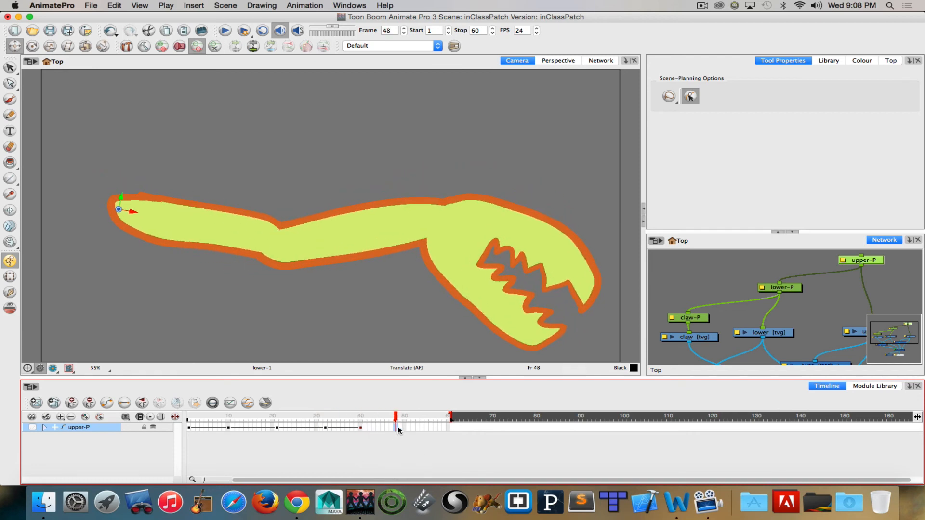
pyautogui.press('F6')
pyautogui.moveTo(153, 209); pyautogui.dragTo(240, 226)
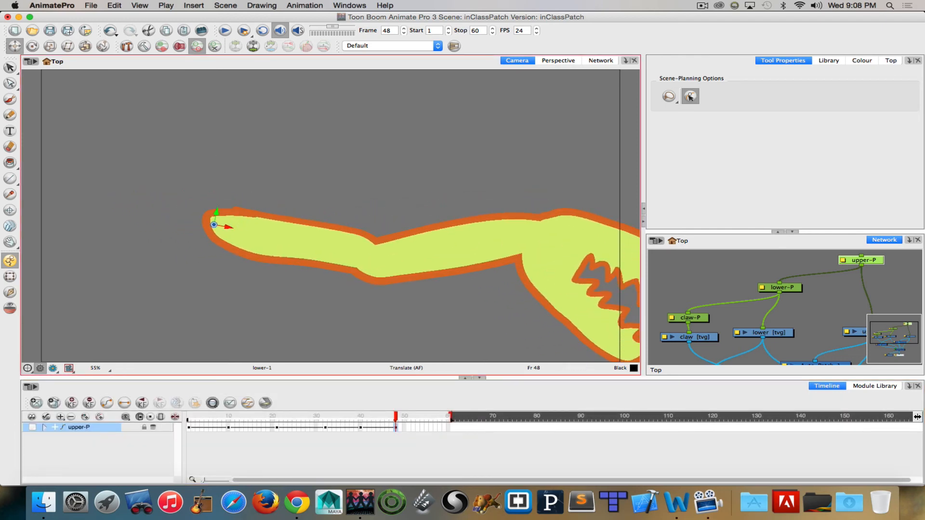
# Pose the arm on frame 48 by rotating upper-P and lower-P upward and claw-P downward
pyautogui.click(32, 46)
pyautogui.moveTo(359, 244); pyautogui.dragTo(352, 191)
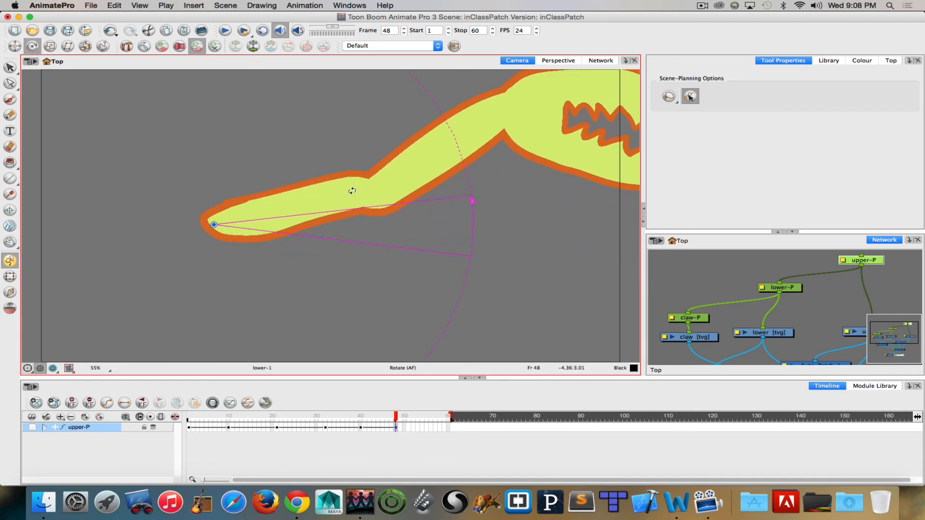
pyautogui.click(782, 287)
pyautogui.click(773, 289)
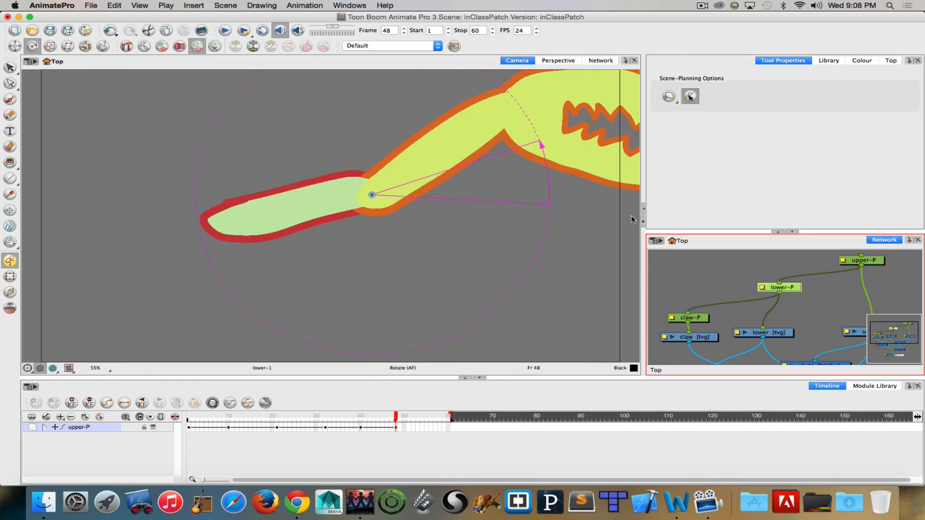
pyautogui.moveTo(465, 140); pyautogui.dragTo(457, 126)
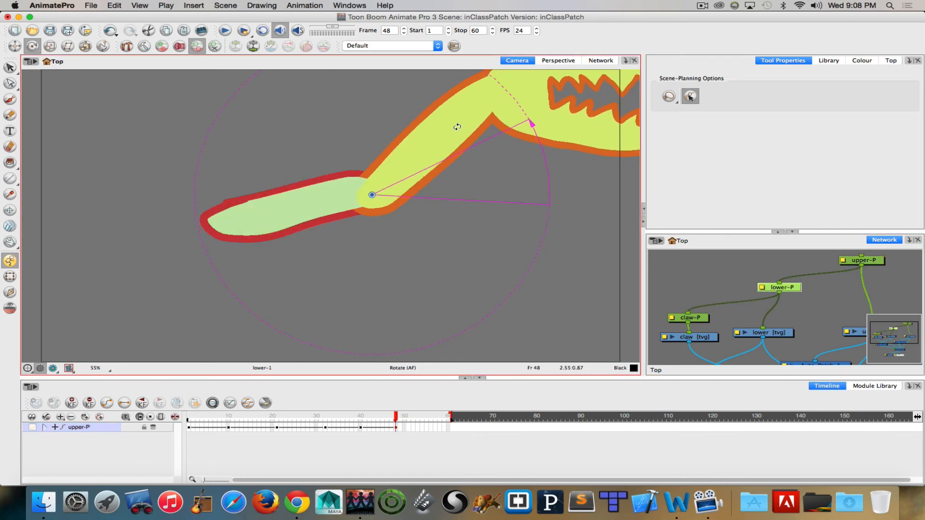
pyautogui.click(690, 312)
pyautogui.moveTo(596, 139); pyautogui.dragTo(493, 192)
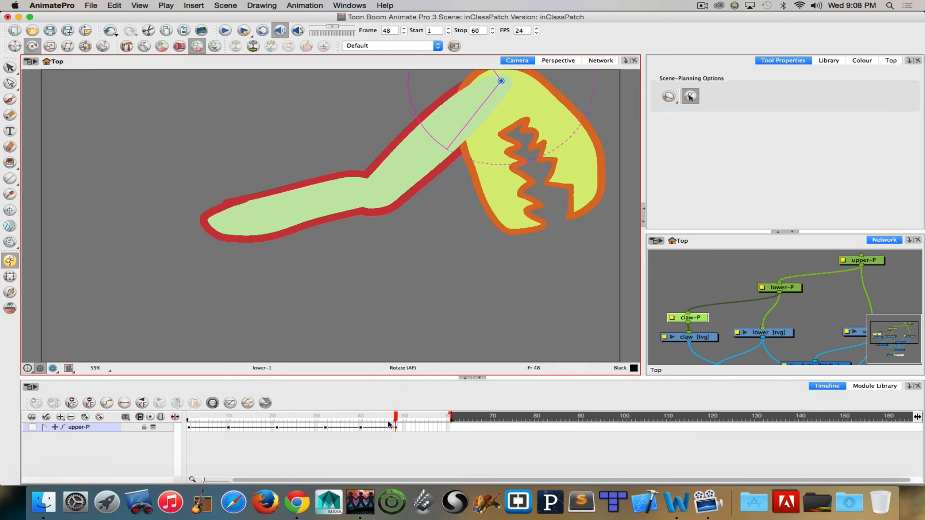
# Scrub the arm animation back to frame 1 and forward to frame 48, reviewing the network's Auto-Patch nodes and peg chain in between
pyautogui.moveTo(393, 419); pyautogui.dragTo(188, 427)
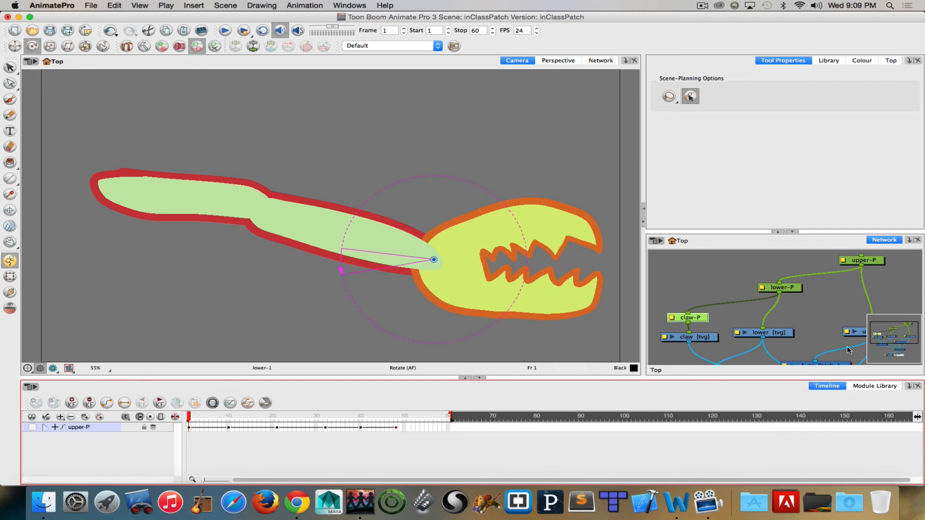
pyautogui.moveTo(896, 336); pyautogui.dragTo(896, 348)
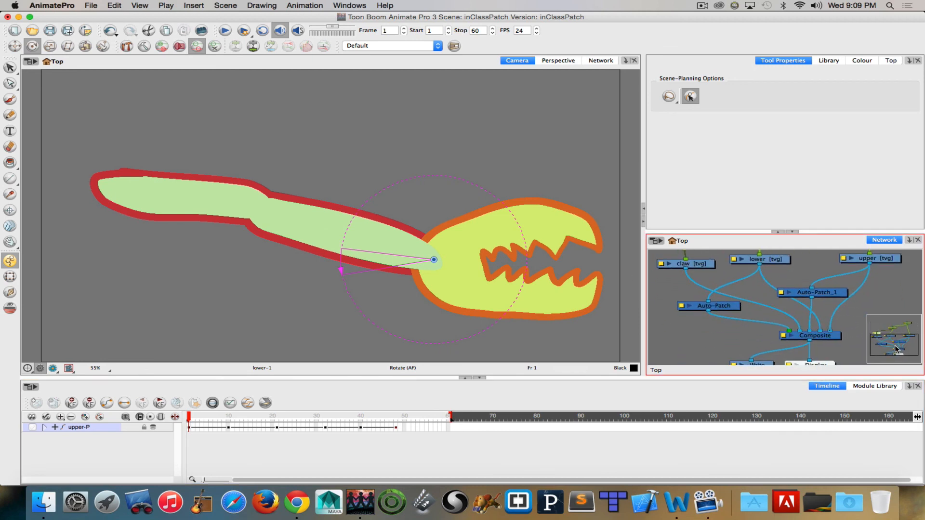
pyautogui.moveTo(814, 298); pyautogui.dragTo(808, 297)
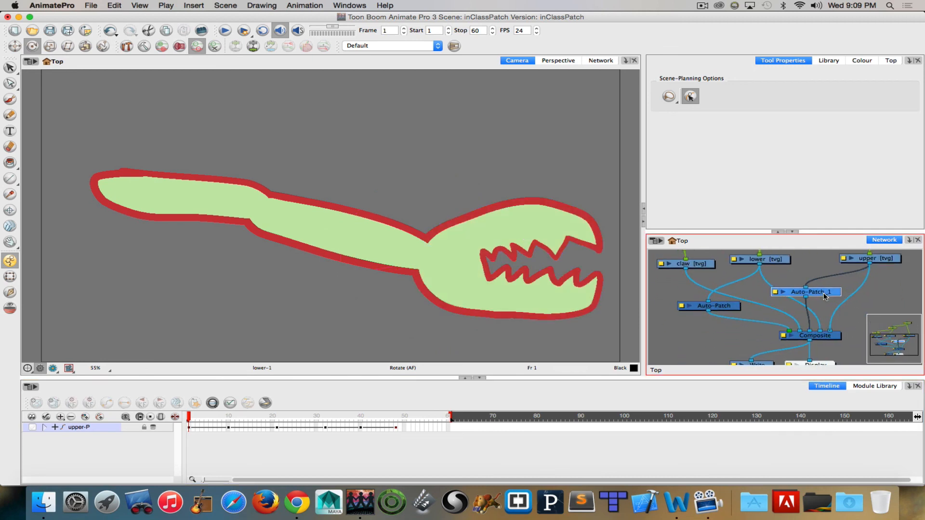
pyautogui.moveTo(897, 352); pyautogui.dragTo(899, 337)
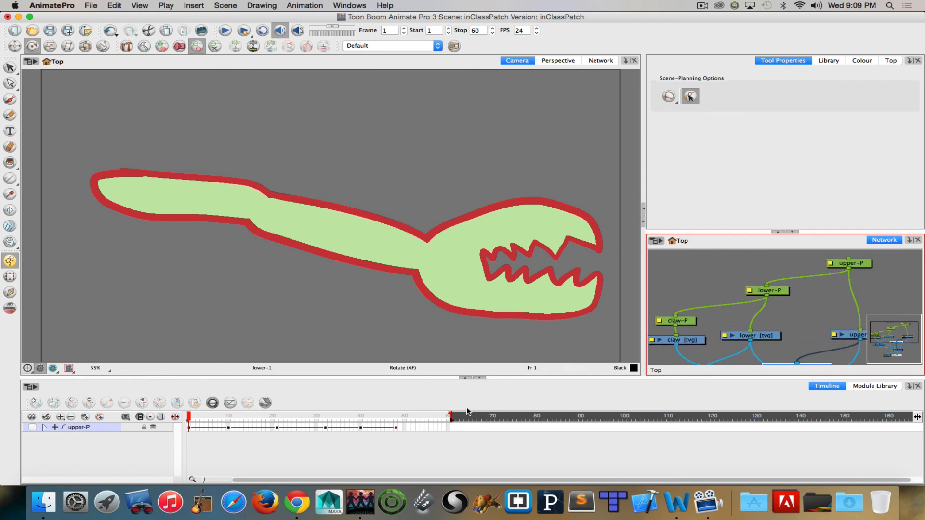
pyautogui.moveTo(188, 417); pyautogui.dragTo(396, 382)
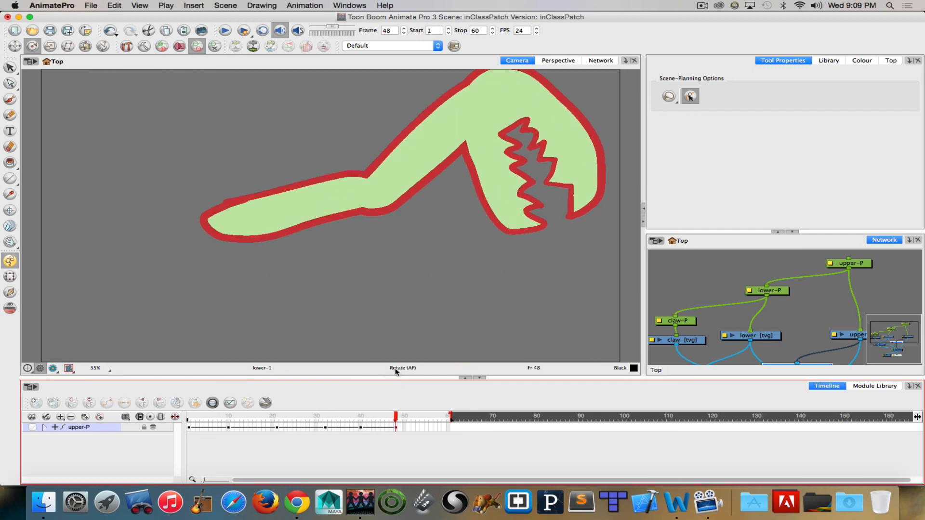